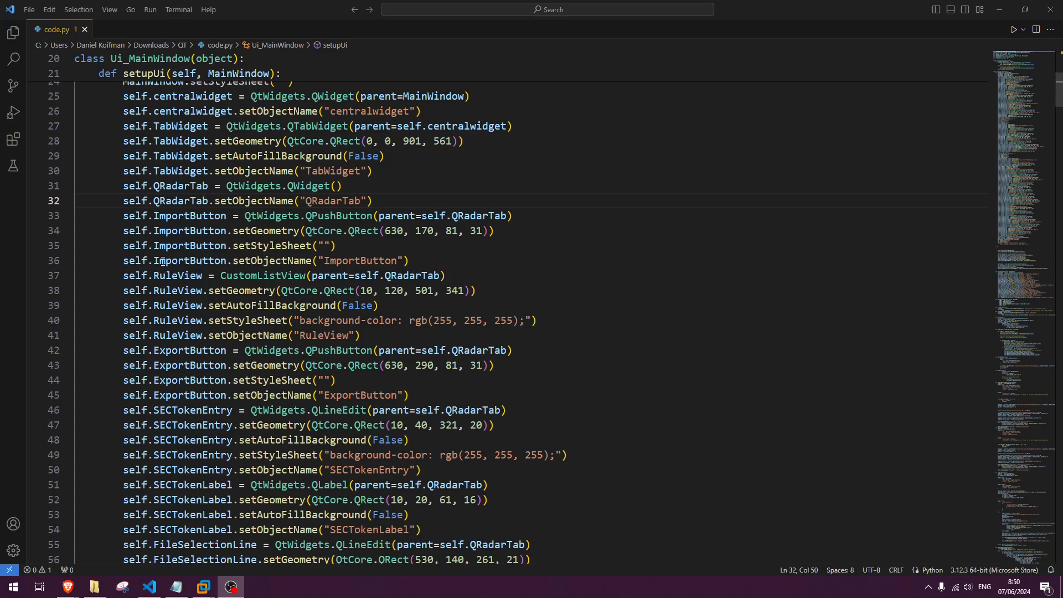
Run code.py to launch the QRadar Rule Manager and look over its Github and QRadar pages.
scroll(262, 403, "up", 2)
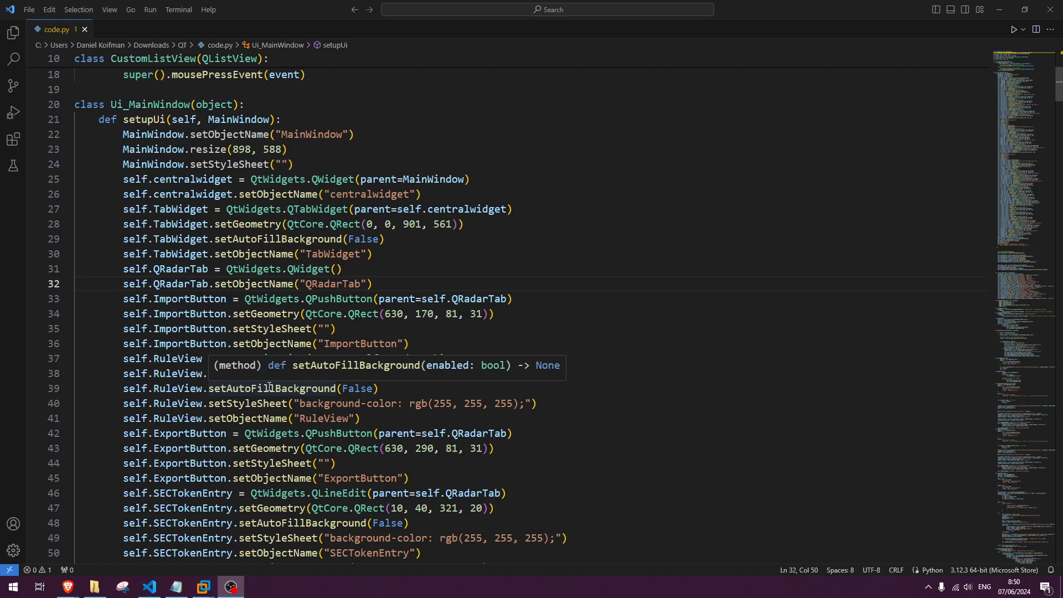
left_click(1014, 29)
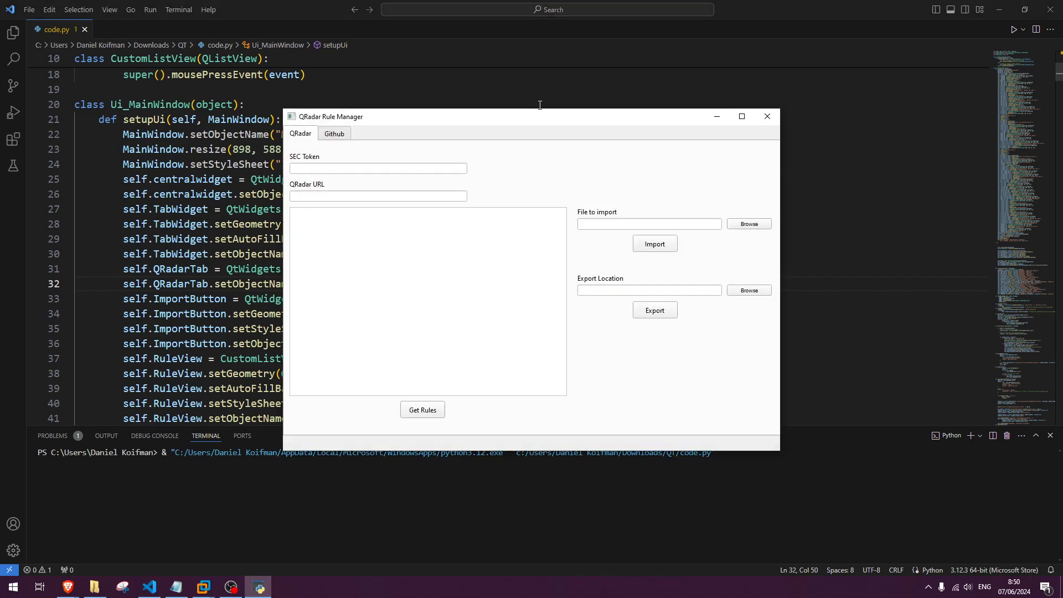
left_click_drag(540, 121, 489, 137)
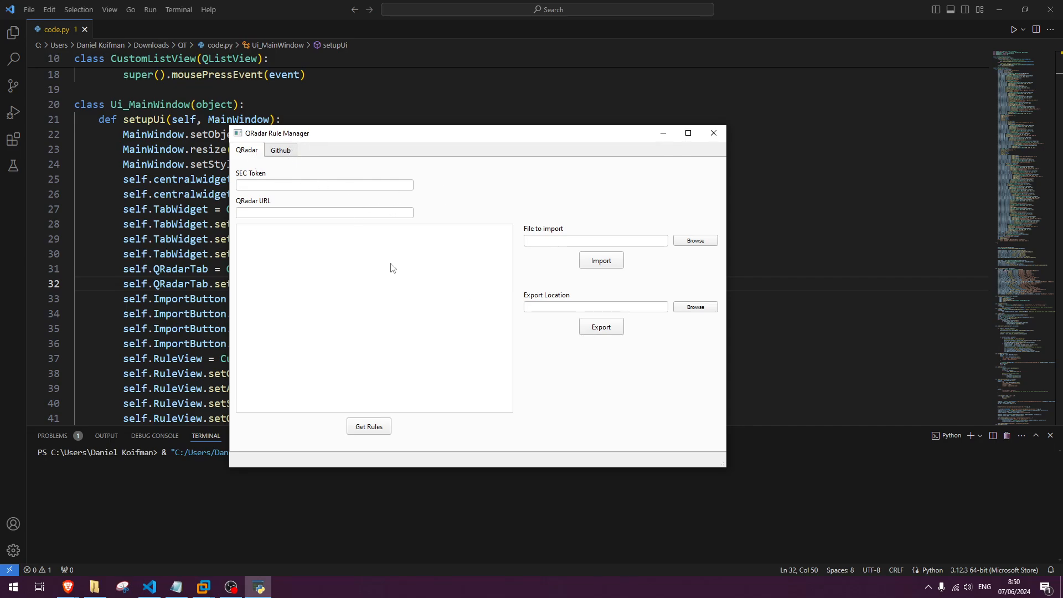
left_click(274, 151)
left_click(246, 153)
left_click(176, 579)
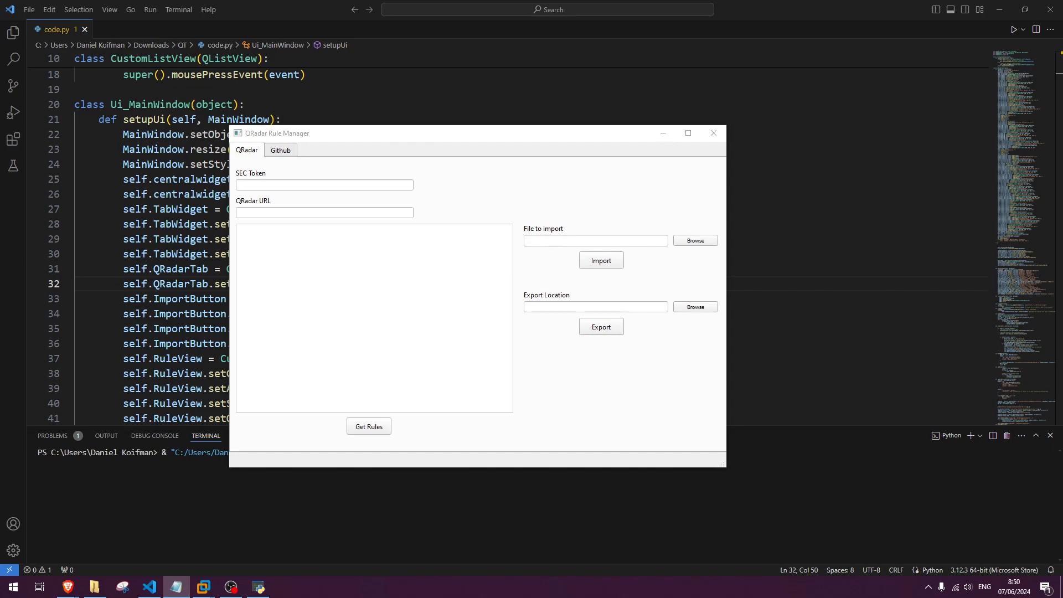
left_click(388, 184)
key("ctrl+v")
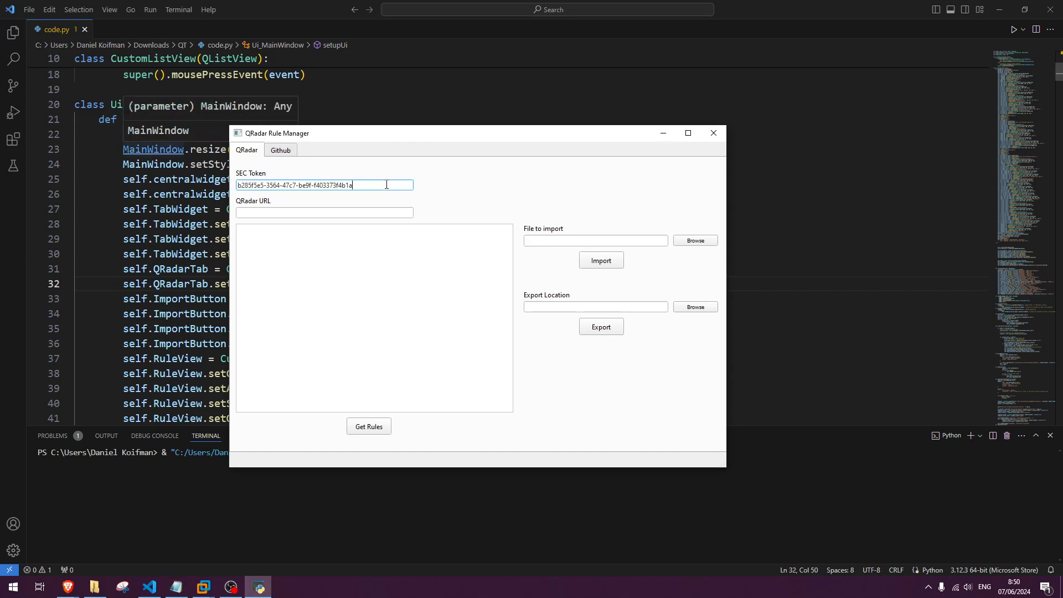
key("alt+Tab")
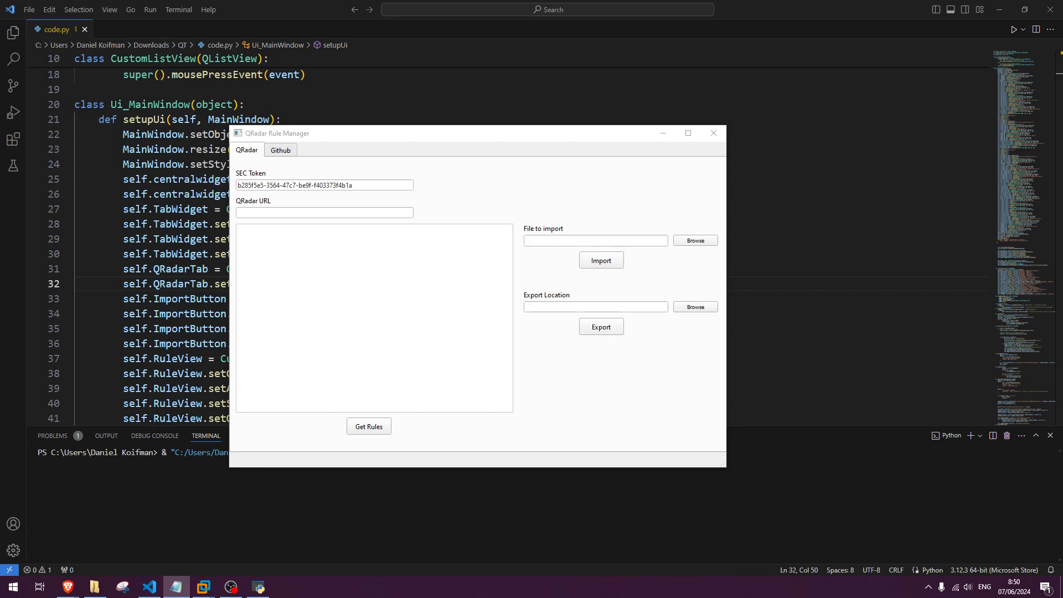
left_click(324, 213)
type("https://192.168.1.164")
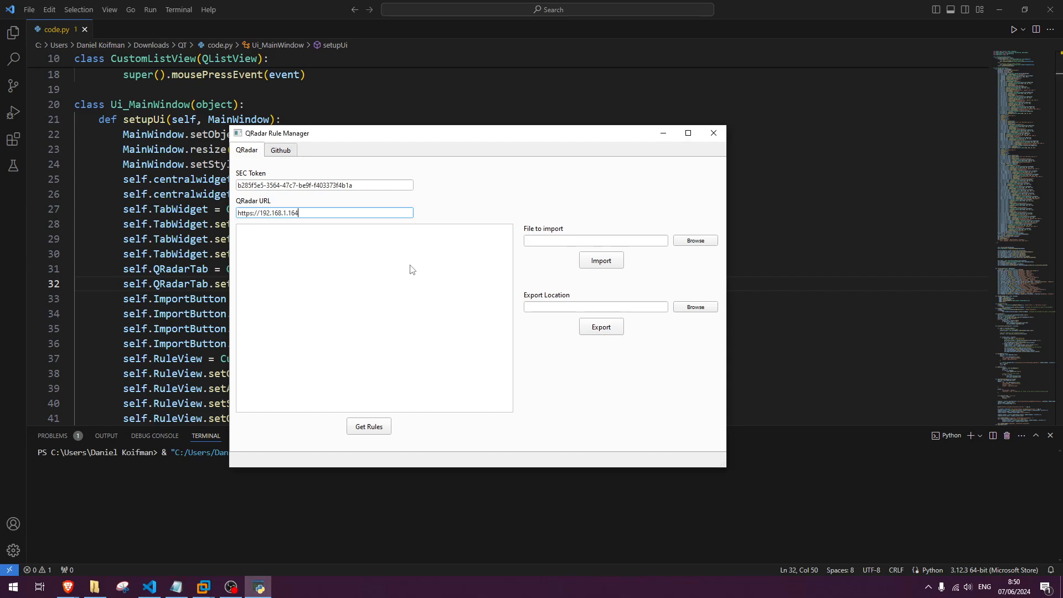
Retrieve the rules from QRadar and select only TestRule at the end of the list.
left_click(385, 428)
left_click_drag(510, 256, 511, 403)
left_click(467, 311)
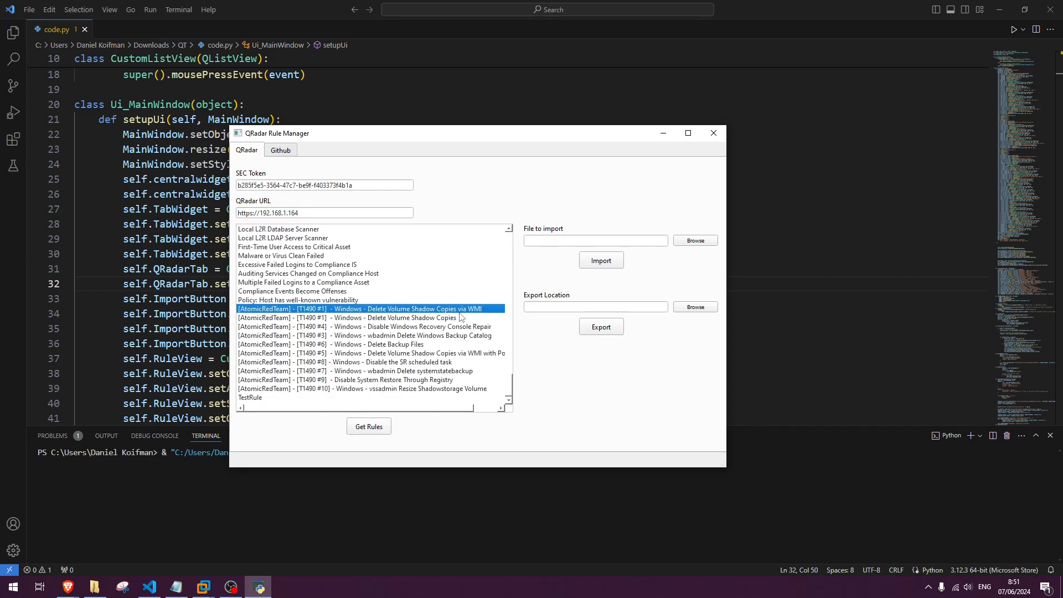
left_click(455, 327, "shift")
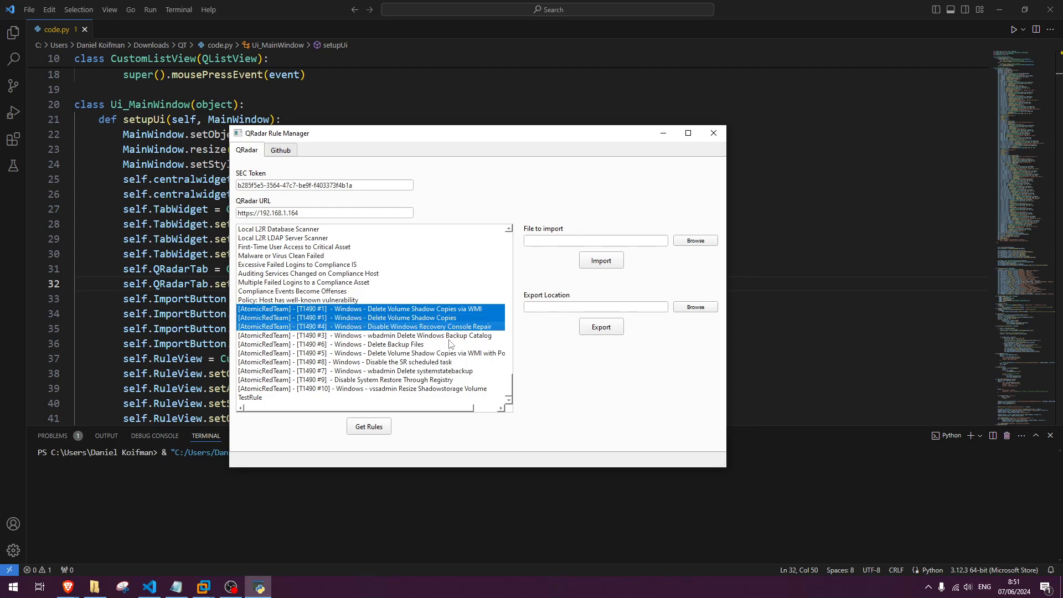
left_click(449, 335)
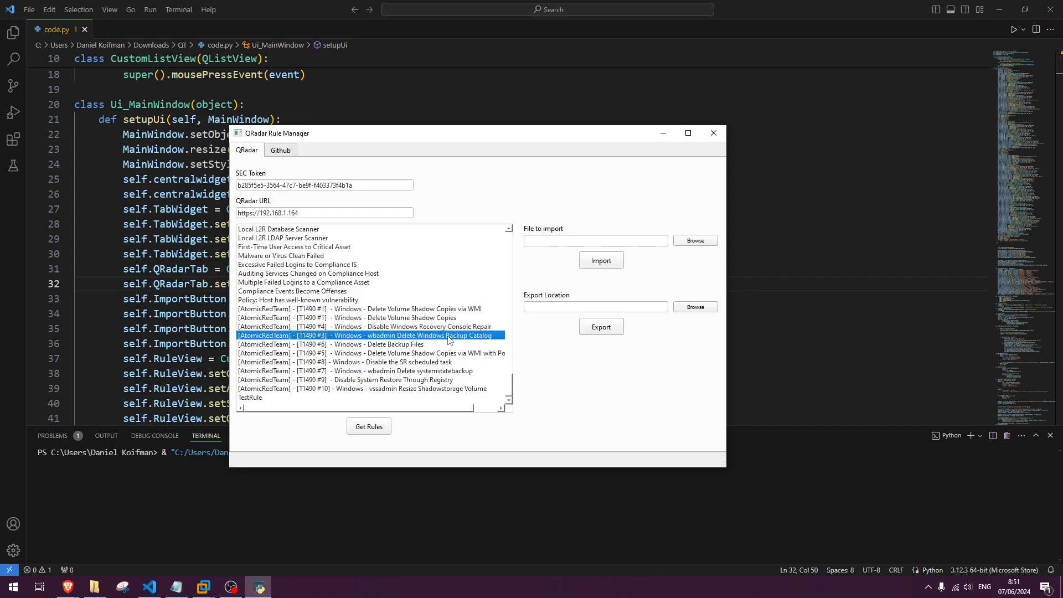
left_click(368, 398)
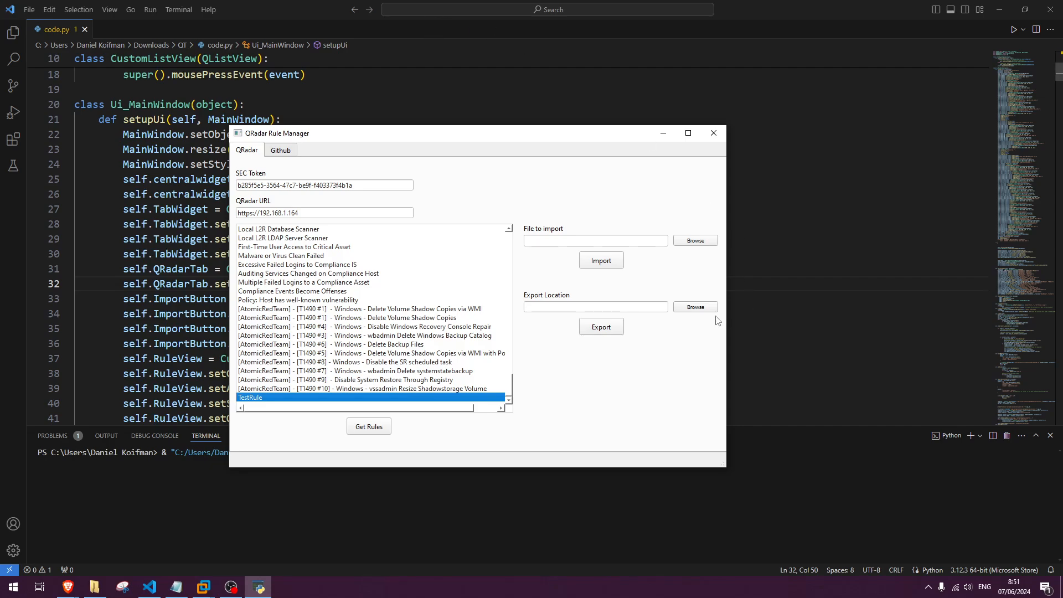
Set the export location to the Documents folder and export the selected rule.
left_click(696, 307)
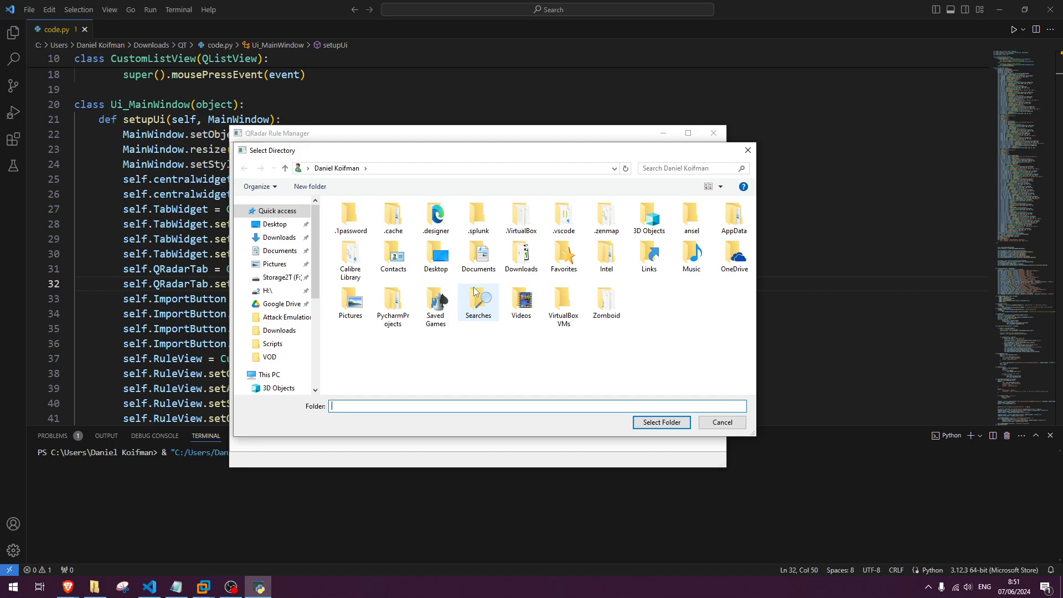
left_click(283, 252)
left_click(649, 423)
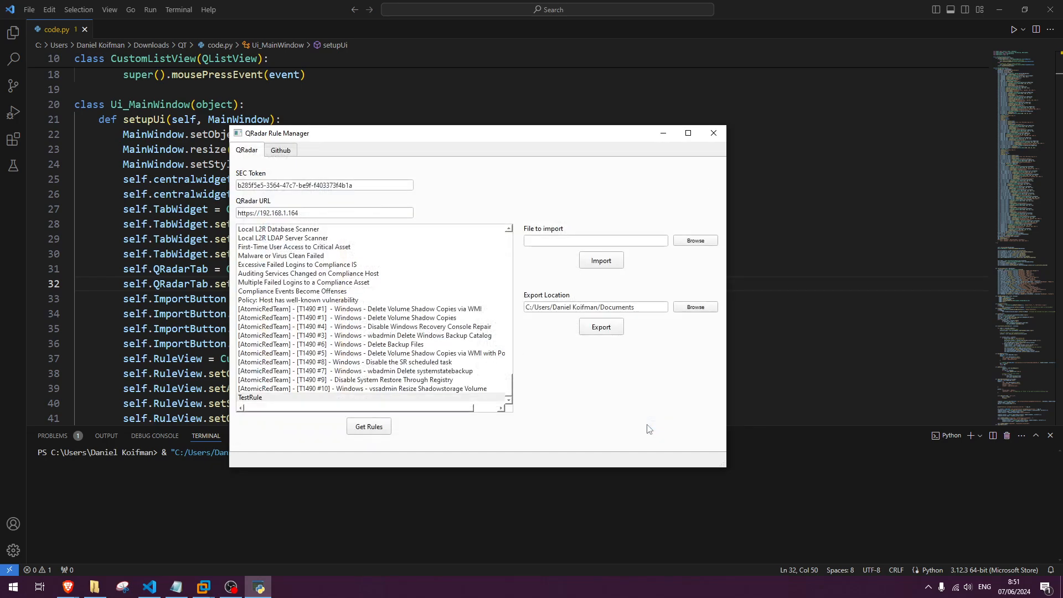
left_click_drag(648, 310, 525, 308)
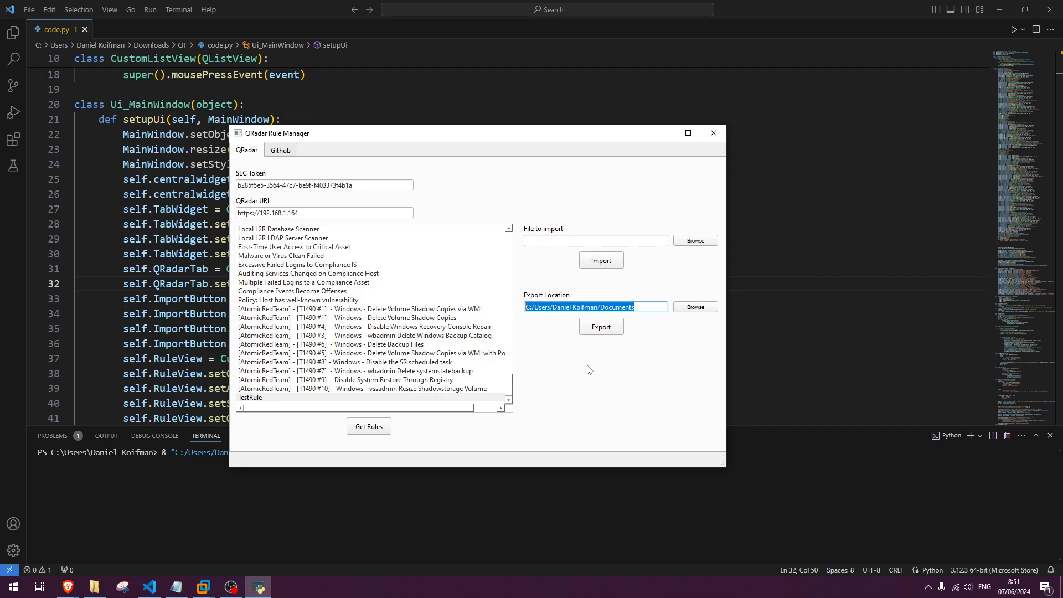
left_click(608, 323)
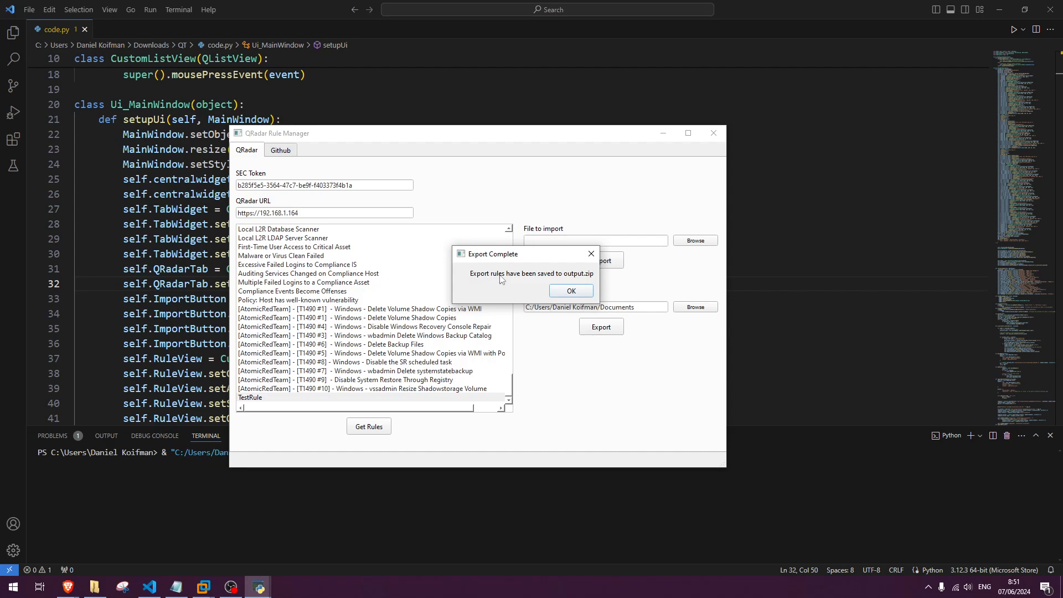
left_click(576, 291)
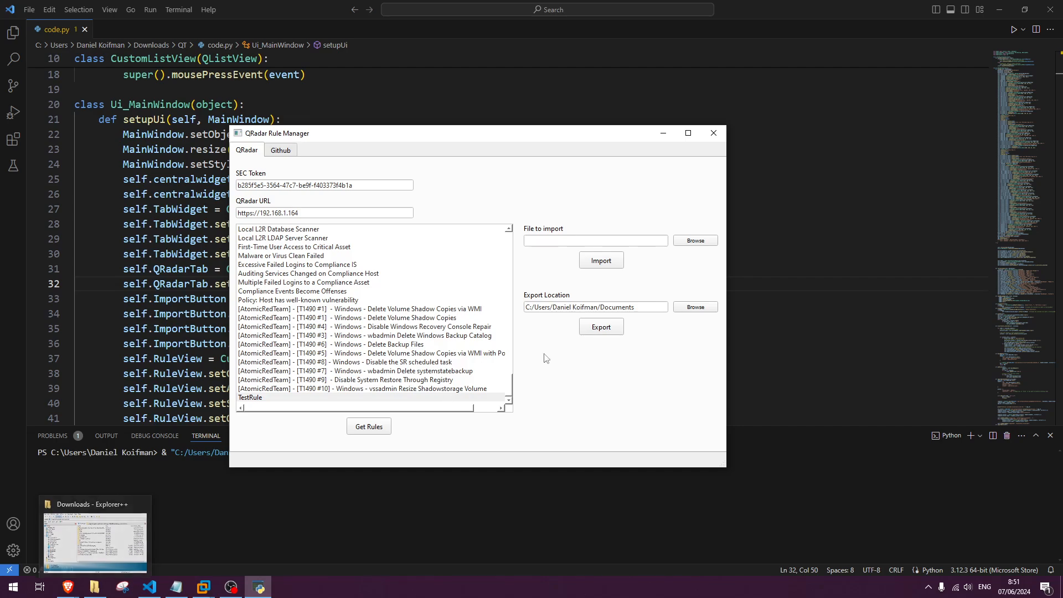
Switch to the QRadar console in the browser and search the Offenses rules for "testrule".
mouse_move(69, 585)
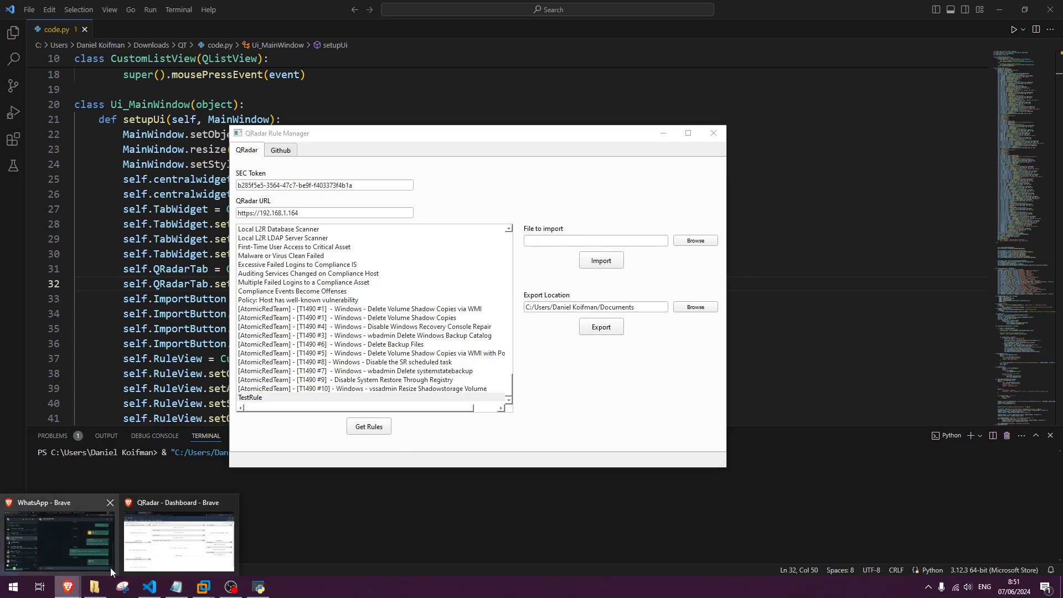
left_click(170, 553)
left_click(65, 95)
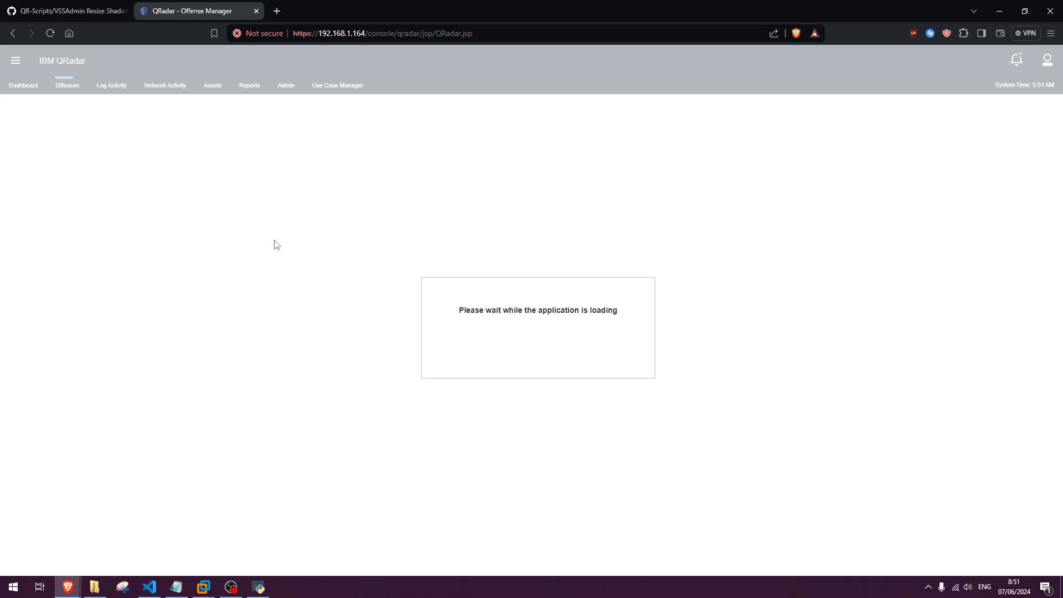
left_click(32, 245)
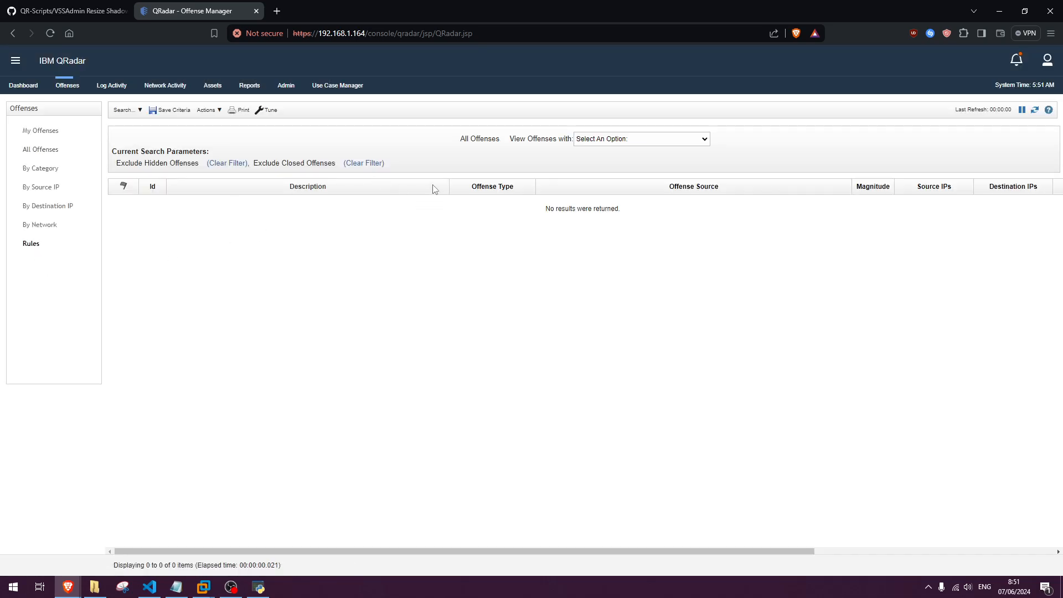
left_click(484, 111)
type("testru")
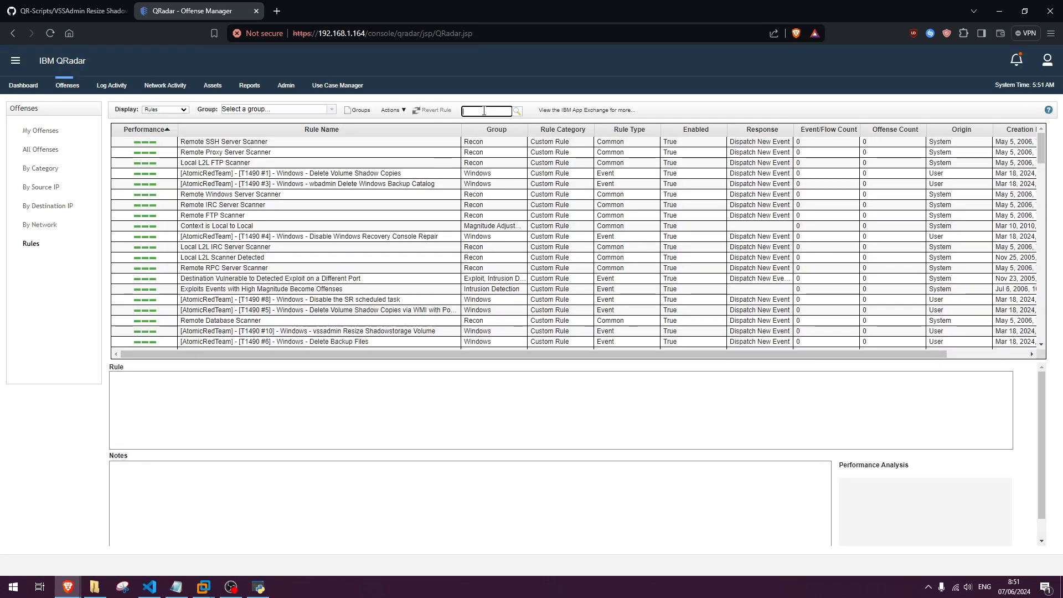
type("le")
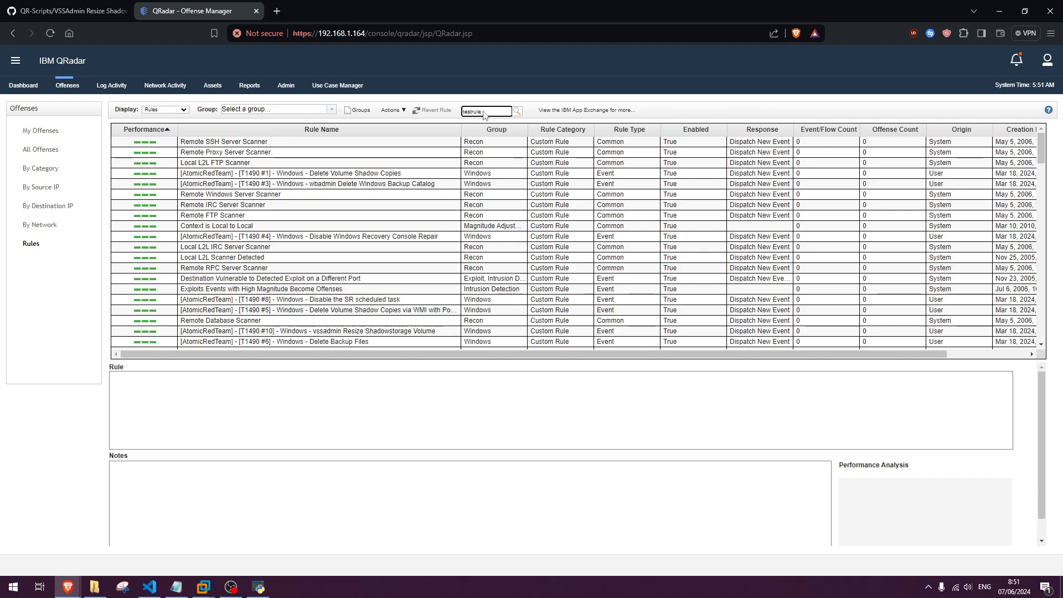
key("Return")
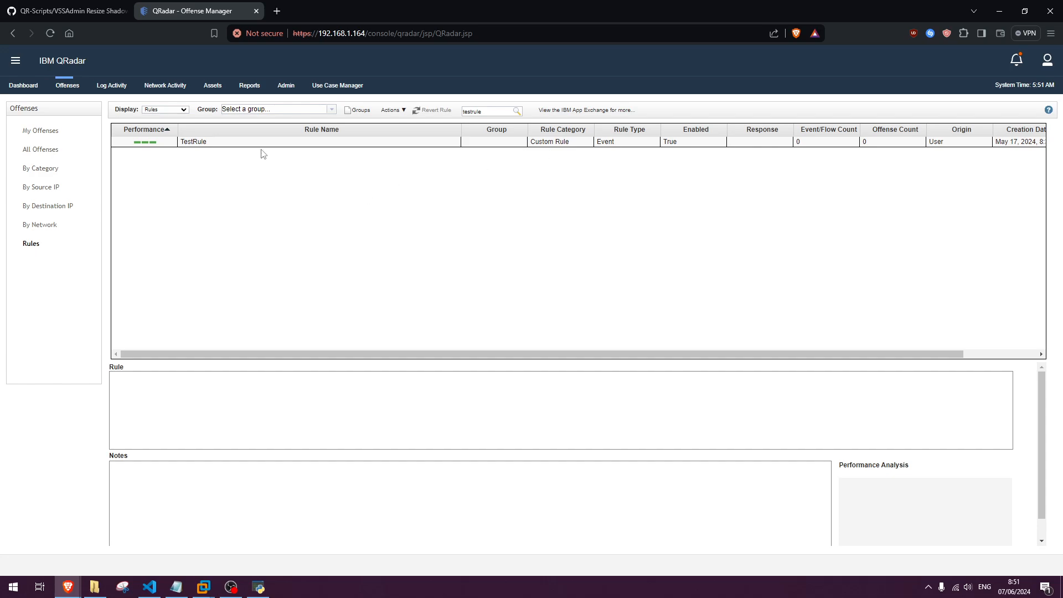
Delete TestRule from the QRadar rules and confirm the deletion.
left_click(310, 141)
left_click(391, 110)
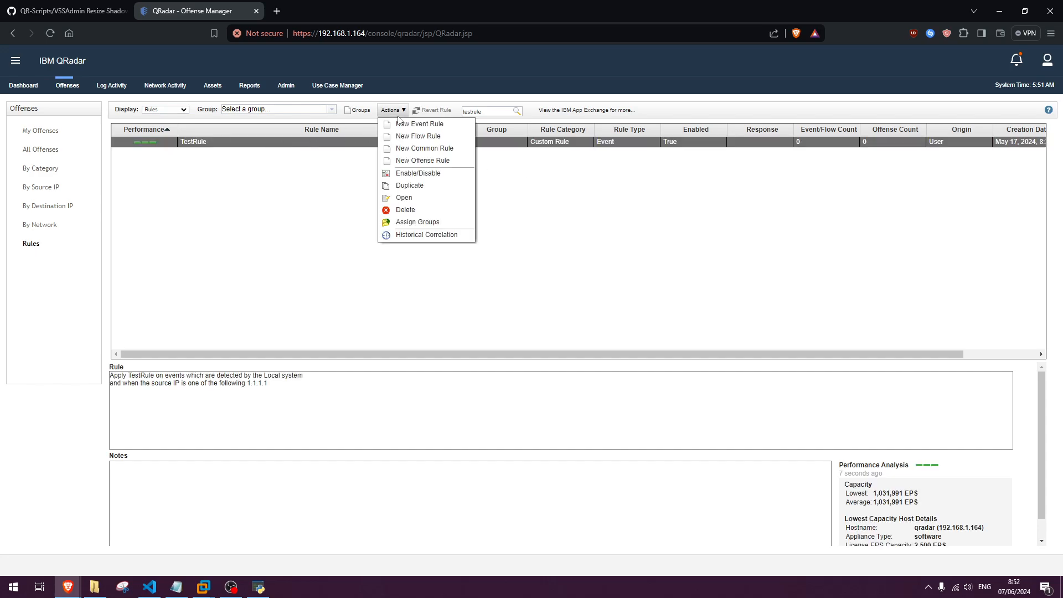
left_click(422, 209)
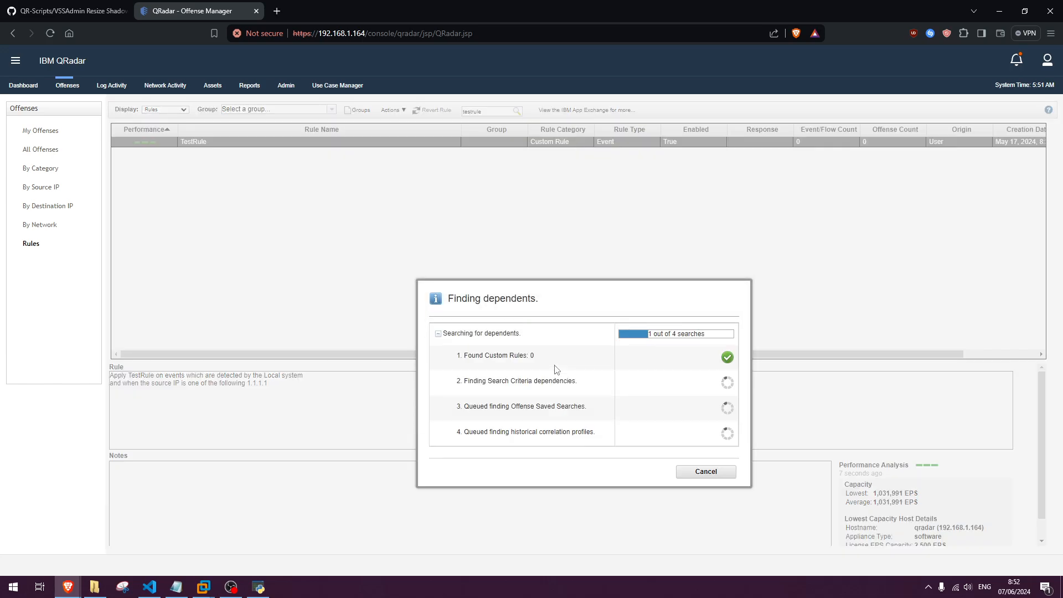
left_click(623, 381)
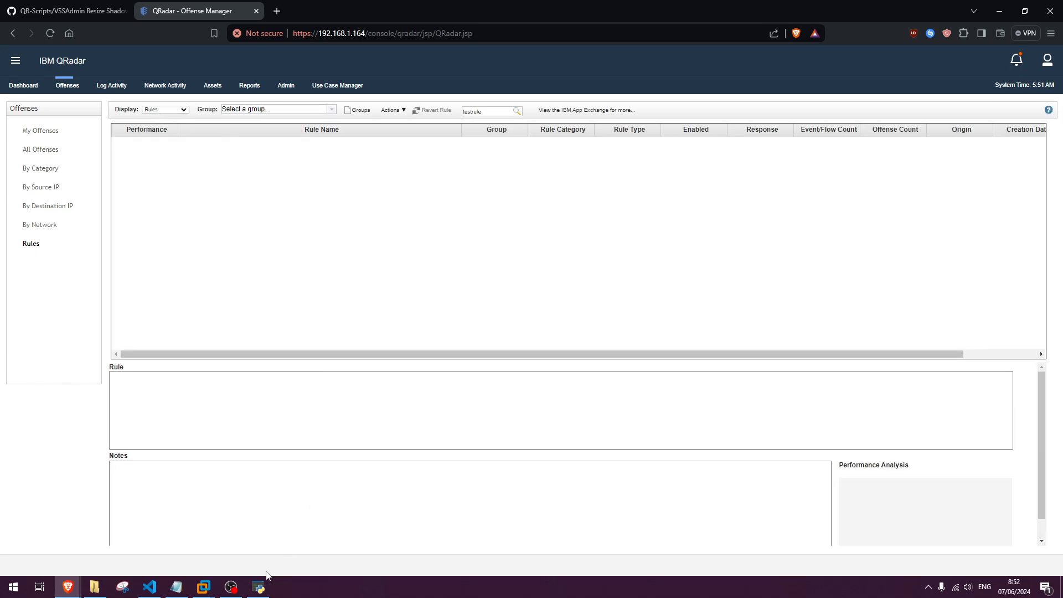
Switch to the QRadar Rule Manager and import output.zip from the Documents folder.
left_click(259, 586)
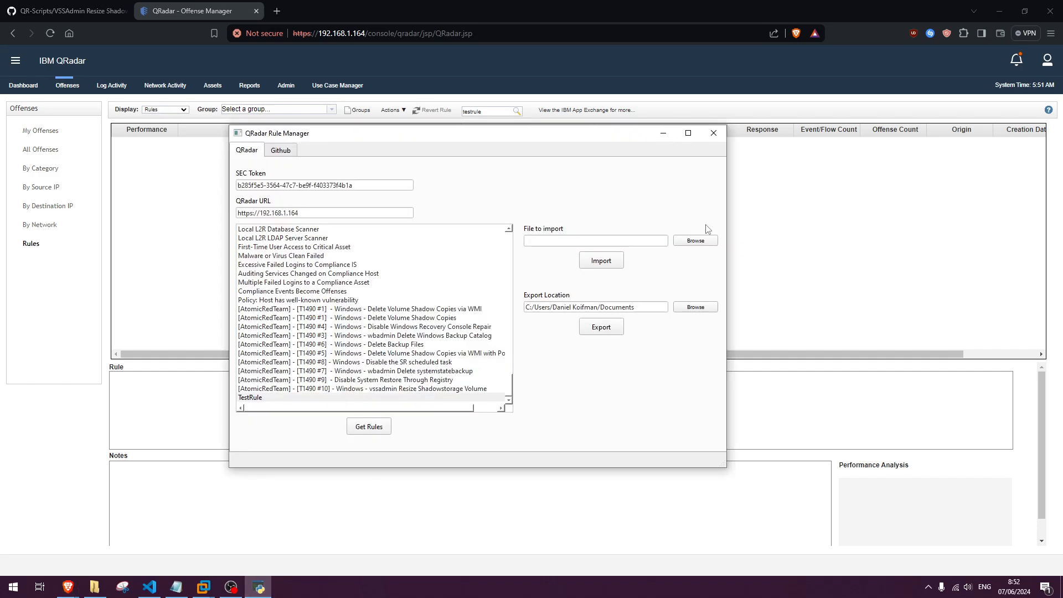
left_click(695, 240)
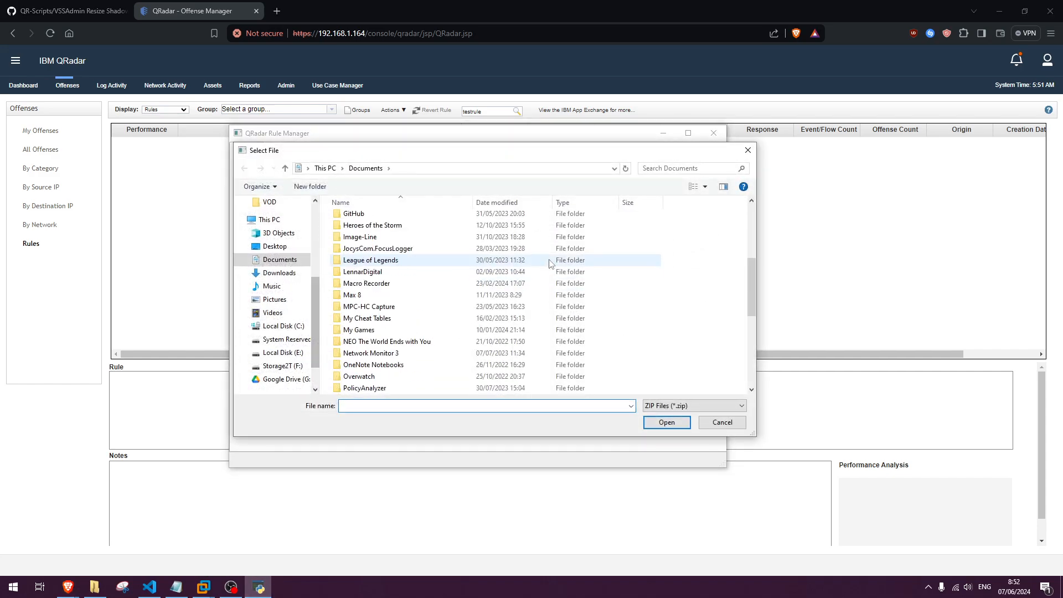
scroll(551, 263, "down", 5)
left_click(411, 389)
left_click(660, 421)
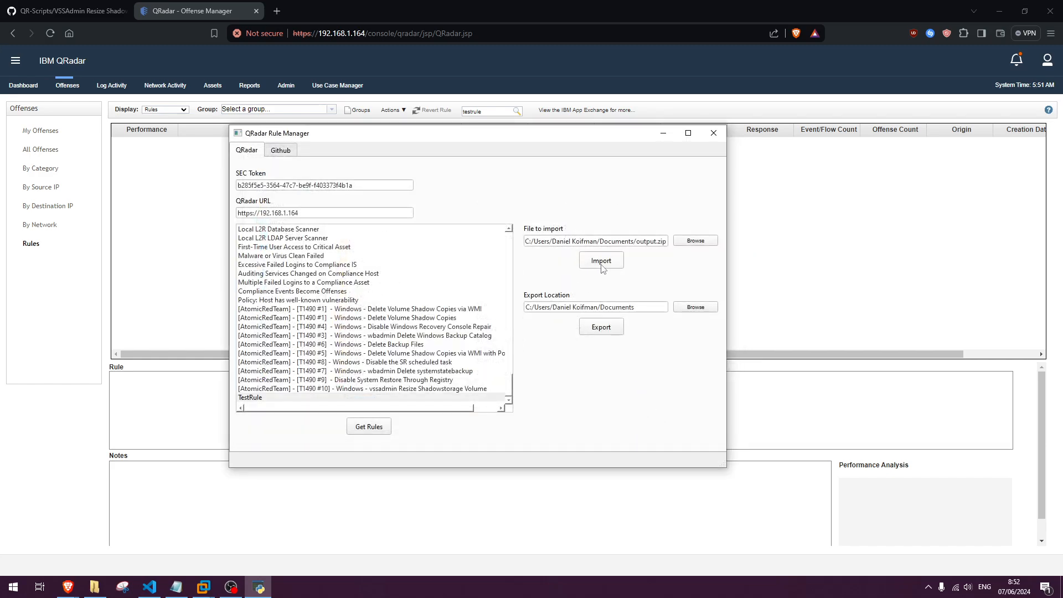
left_click(602, 265)
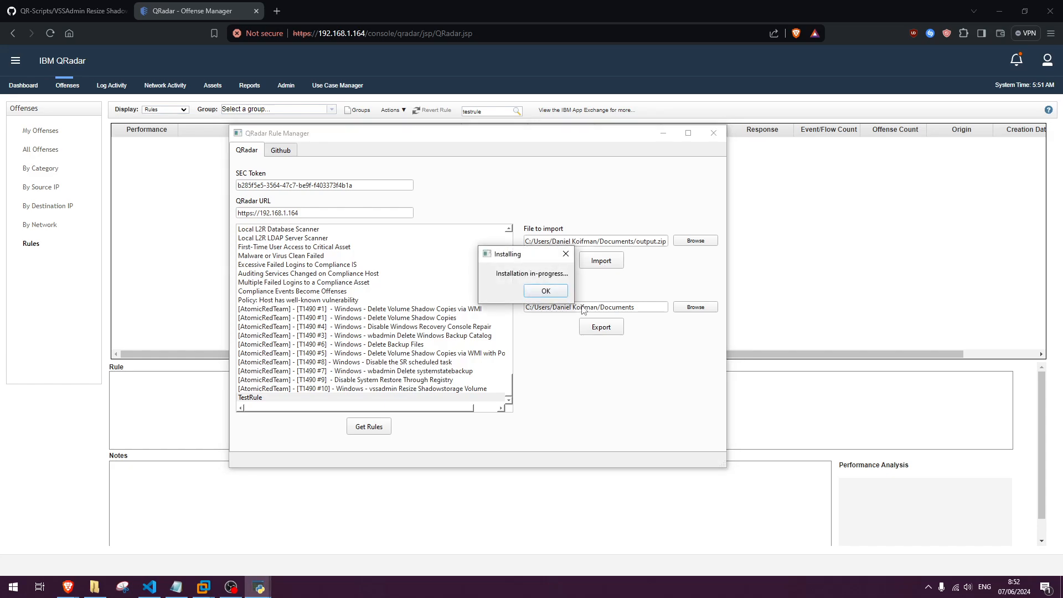
left_click(554, 297)
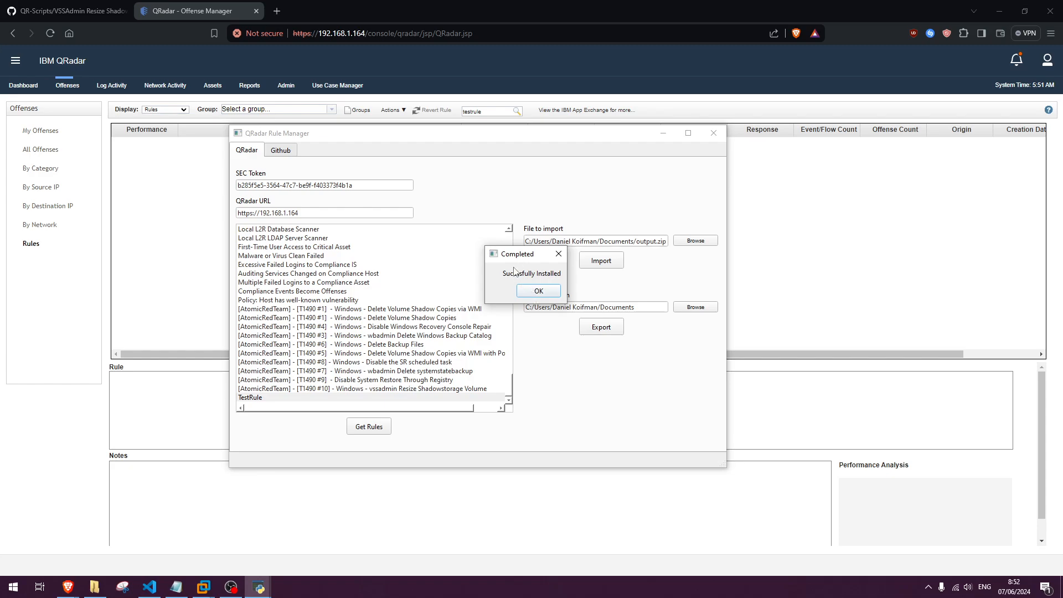
left_click(537, 291)
Repeat the "testrule" search in the QRadar console to check TestRule's definition, and return to the QRadar Rule Manager.
left_click(663, 133)
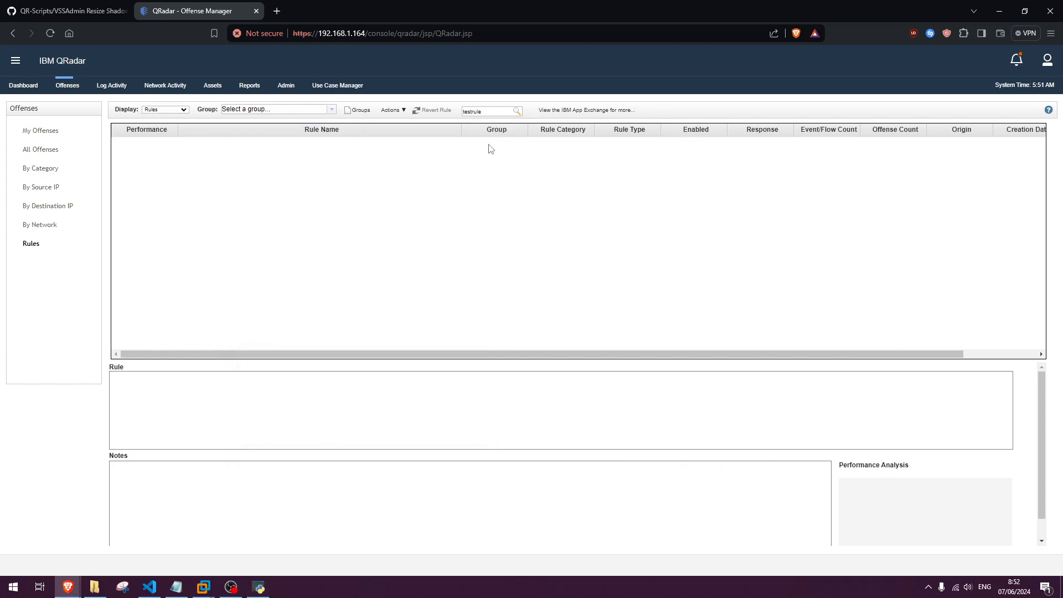
left_click(517, 111)
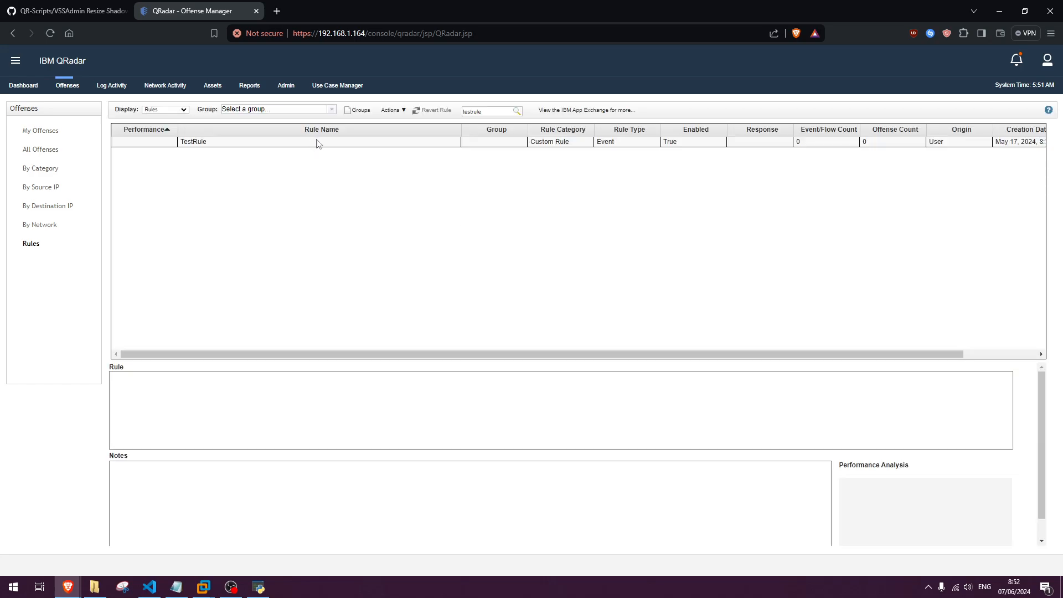
left_click(224, 145)
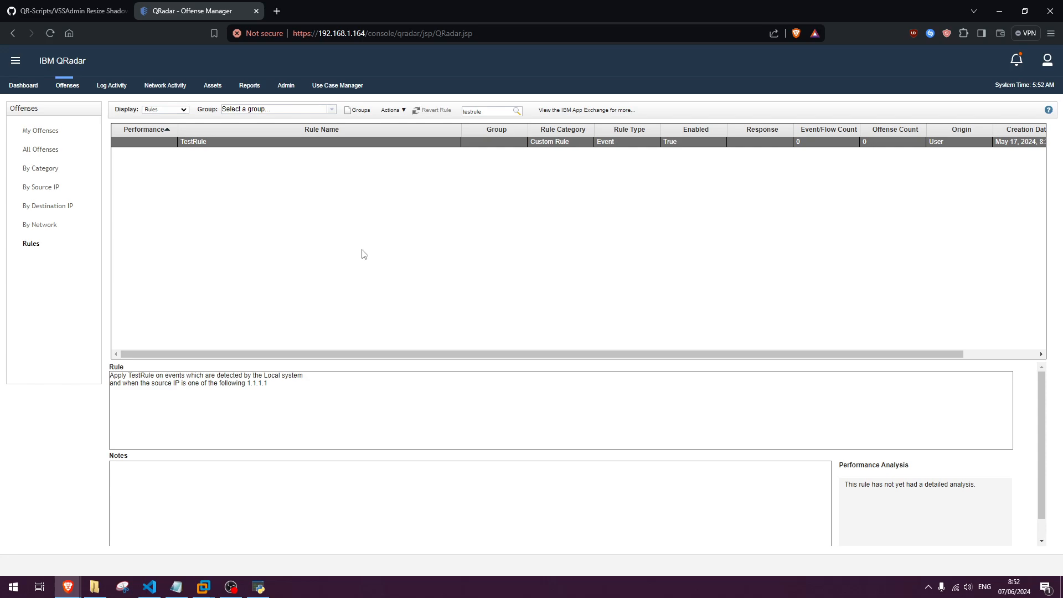
mouse_move(265, 587)
left_click(274, 531)
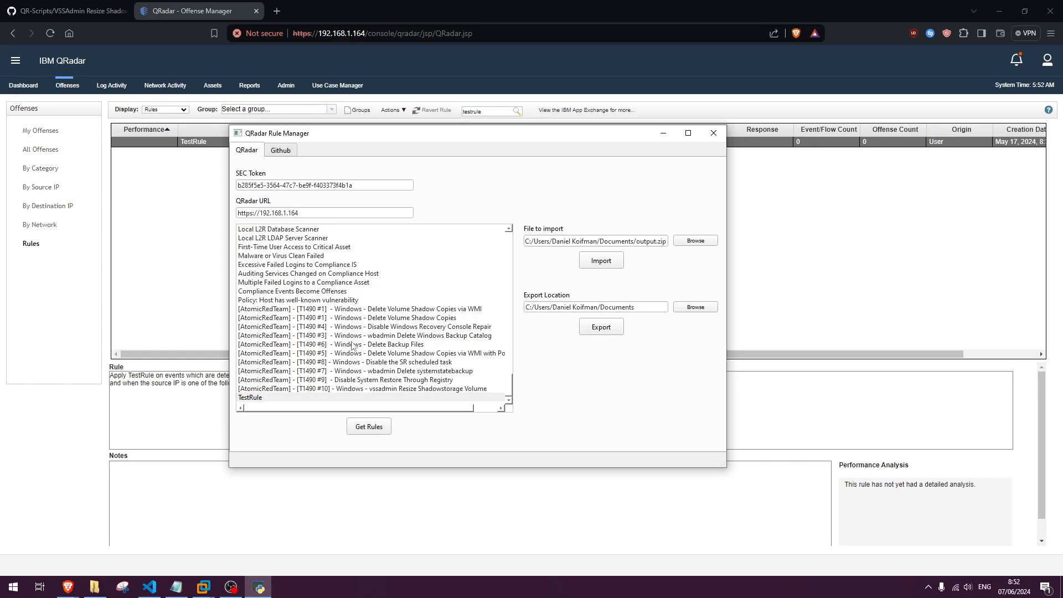
Try changing the last part of the QRadar URL to 200.
left_click(308, 214)
type("200")
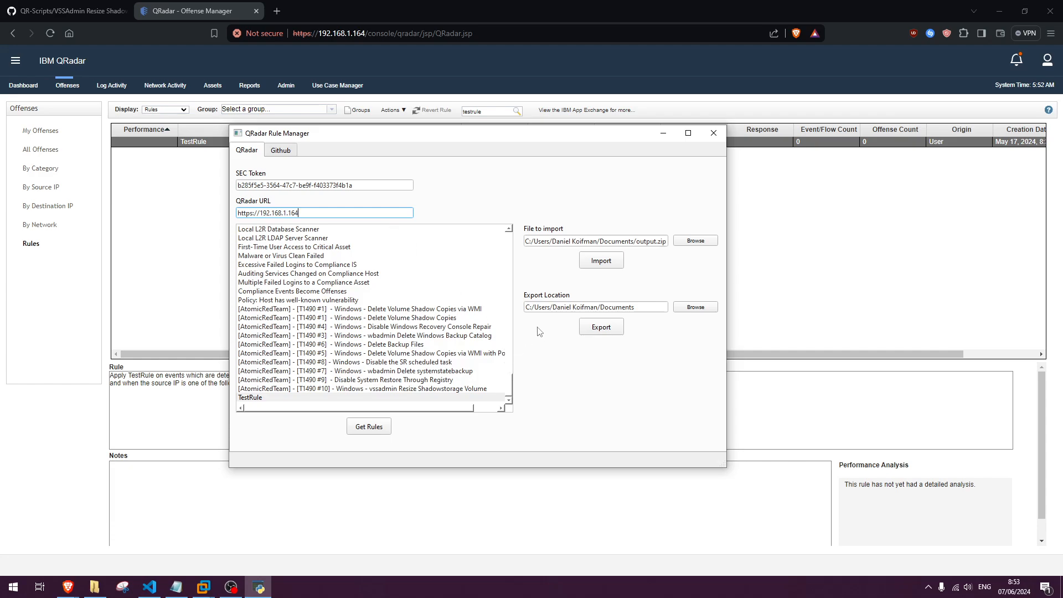
Open the Rule Manager's Github page, then switch to the QR-Scripts repository in Brave and examine the VSSAdmin Resize Shadowstorage Volume folder and Description.md.
left_click(290, 152)
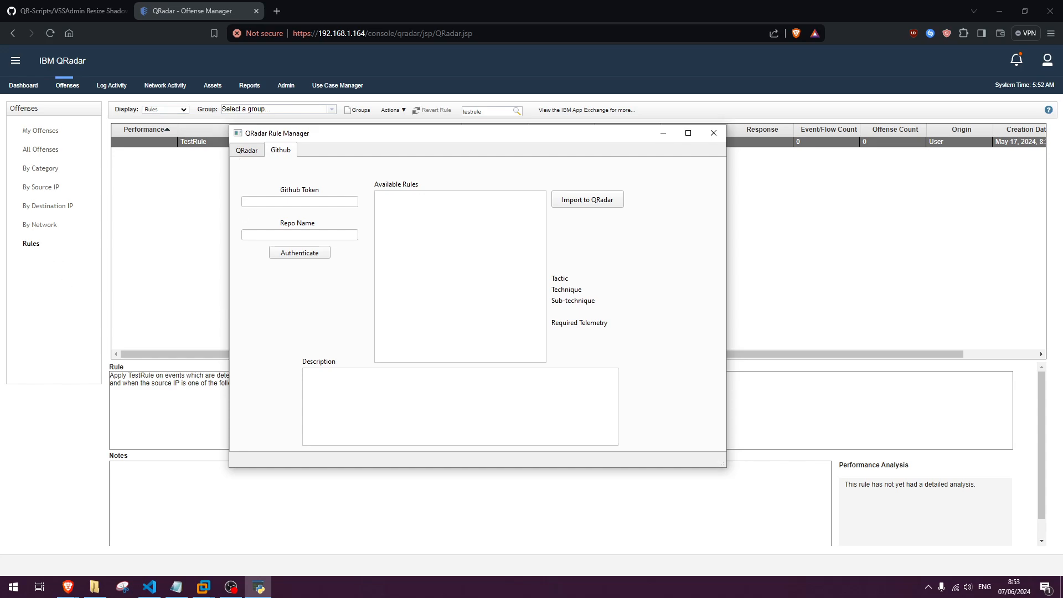
key("alt+Tab")
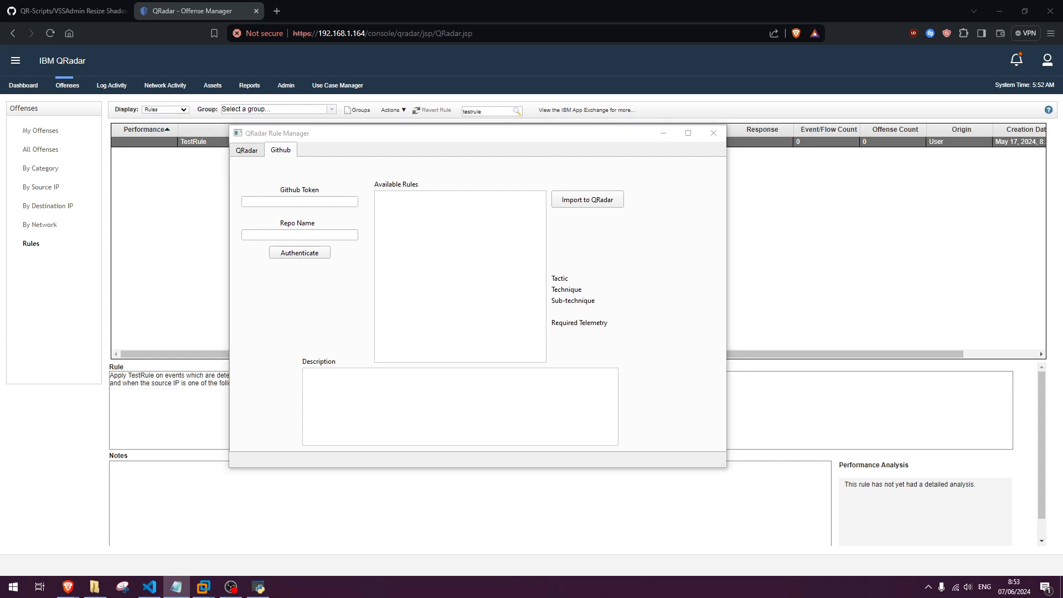
left_click(94, 6)
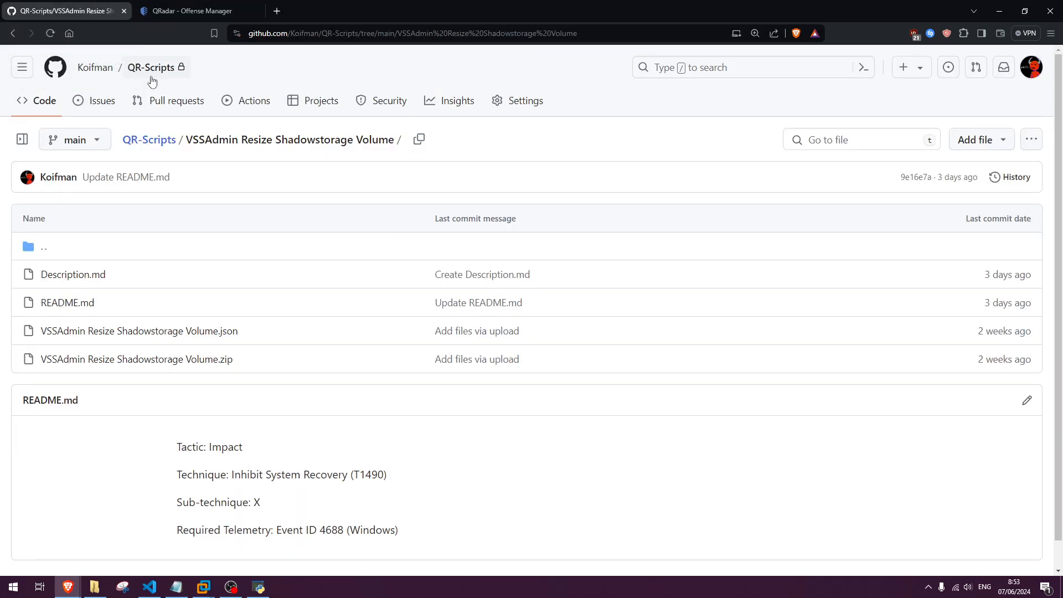
scroll(254, 254, "down", 1)
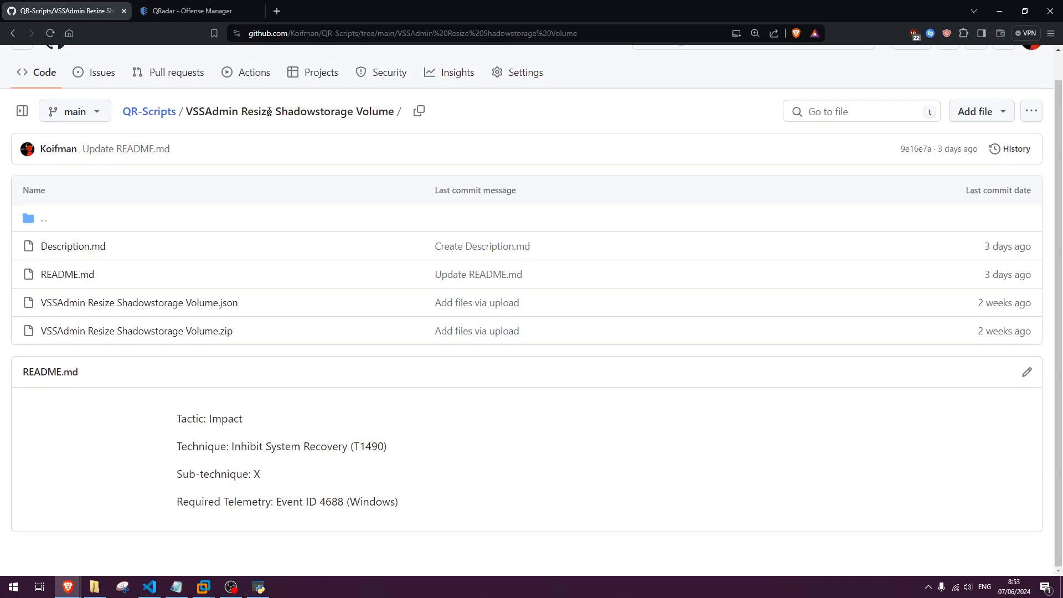
left_click_drag(395, 111, 188, 111)
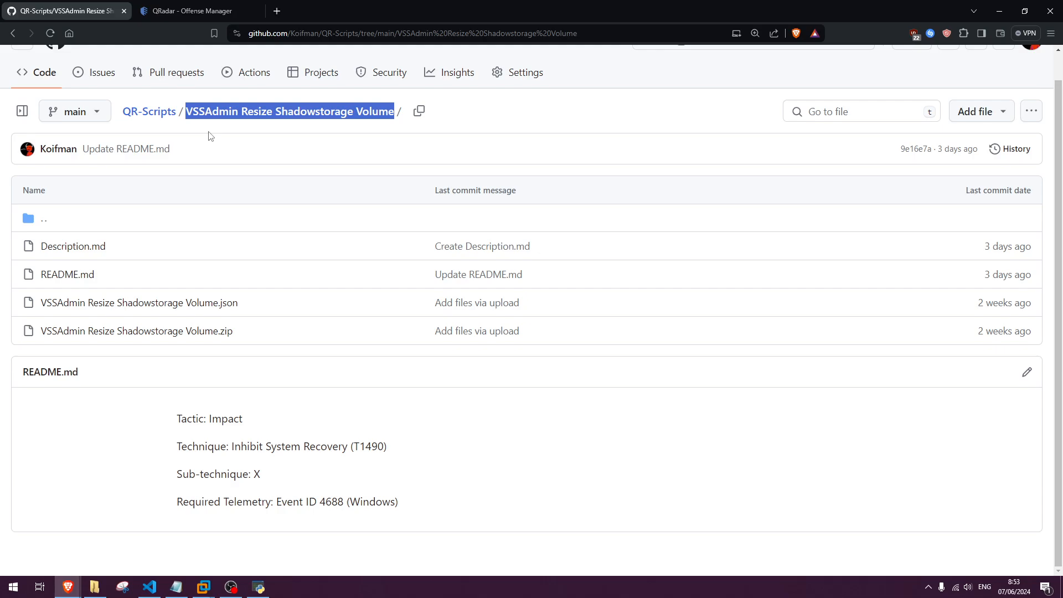
scroll(471, 166, "up", 1)
scroll(443, 203, "down", 1)
left_click(86, 247)
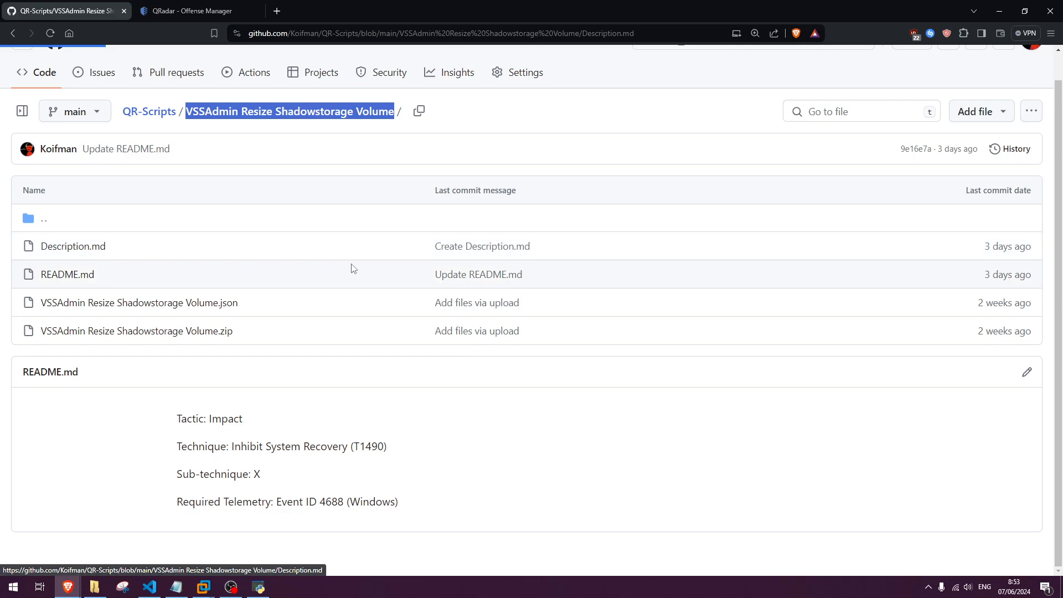
left_click(11, 34)
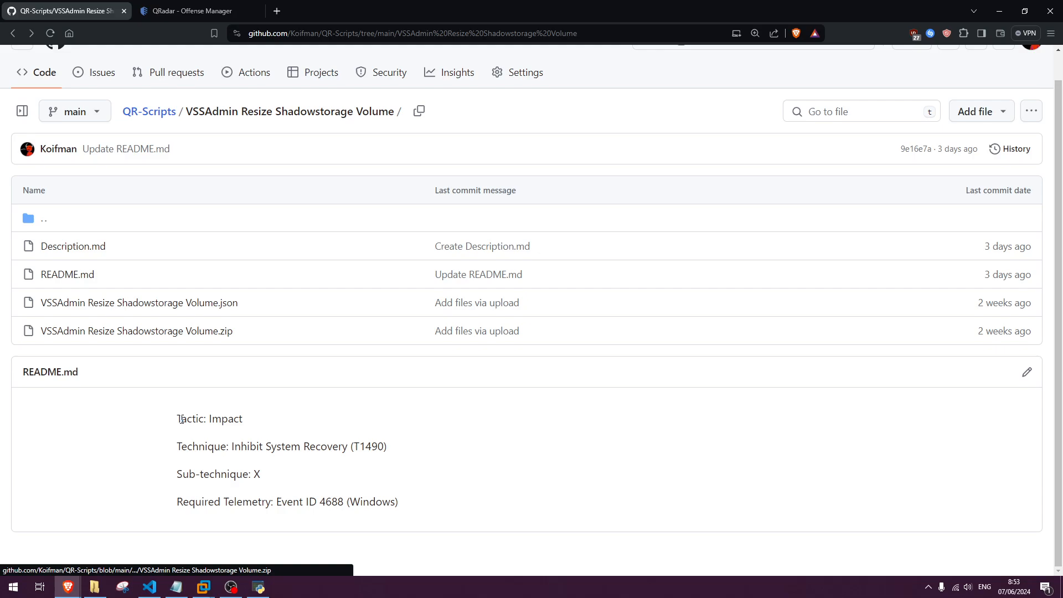
Review the README's tactic, technique and required telemetry, and the rule's JSON and ZIP files in the repository folder.
left_click_drag(180, 419, 417, 508)
left_click(406, 507)
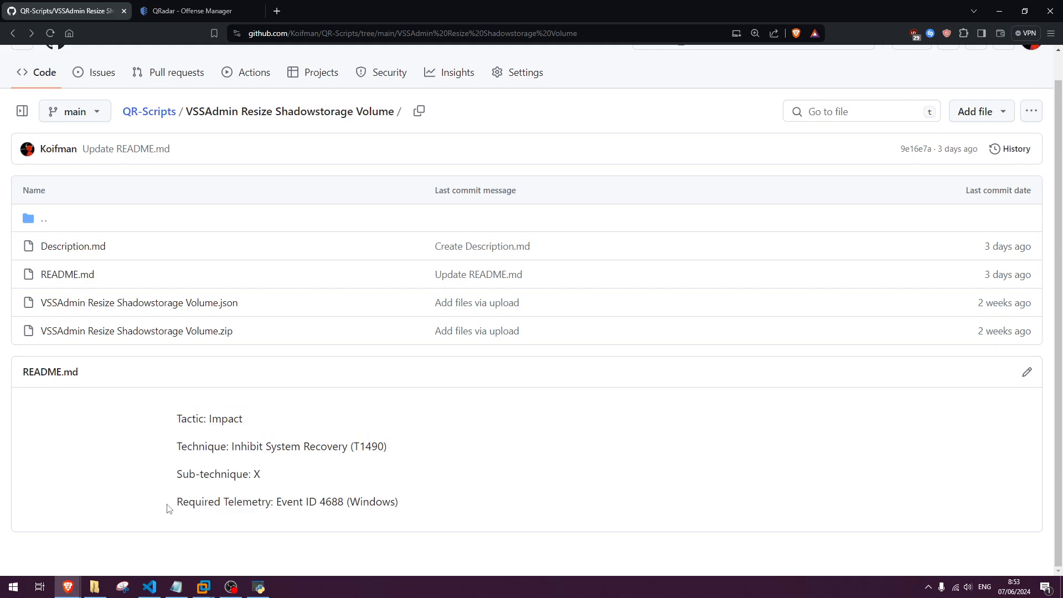
left_click_drag(168, 508, 272, 508)
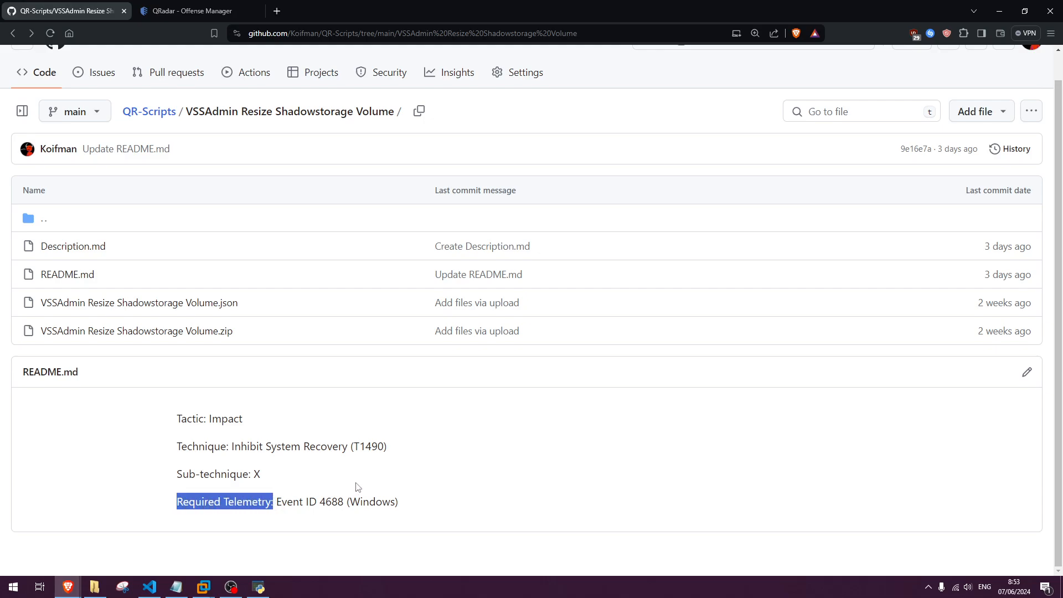
left_click(244, 308)
triple_click(41, 312)
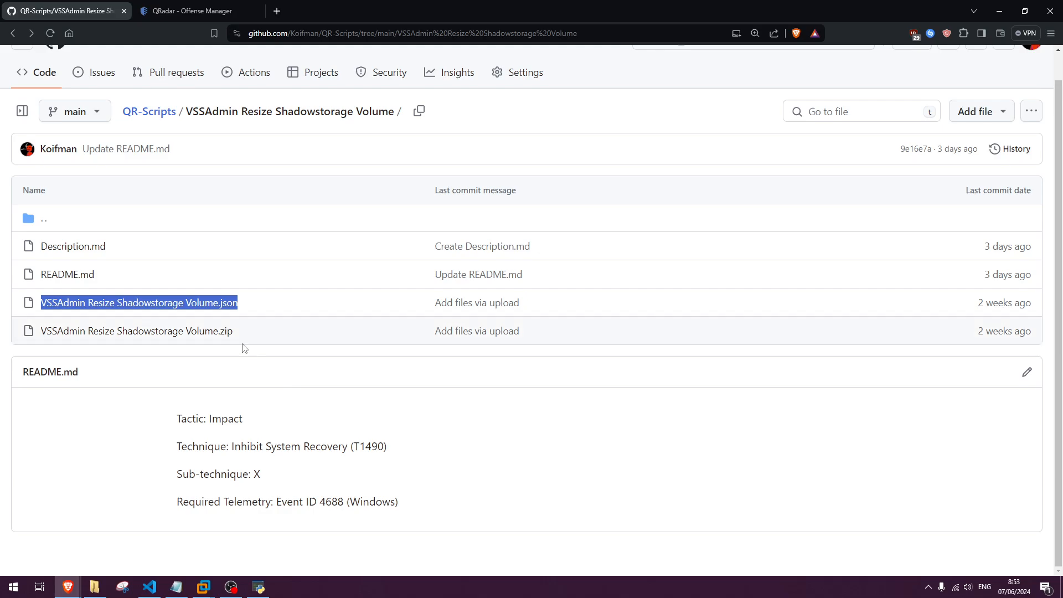
left_click_drag(246, 337, 42, 332)
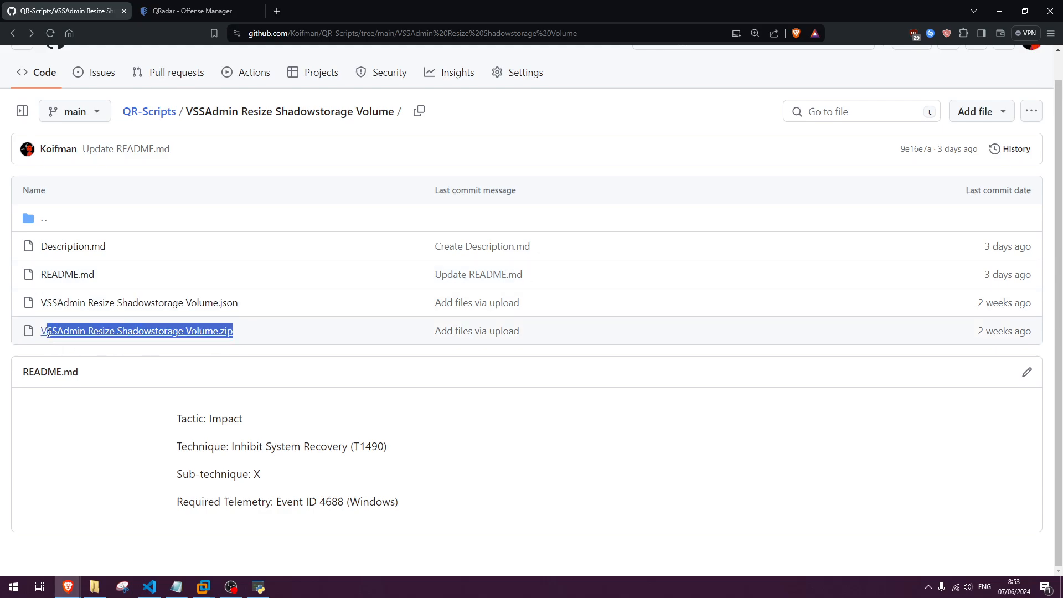
Return to the QRadar Rule Manager, enter the Github token and repo name QR-Scripts, and authenticate.
left_click(260, 586)
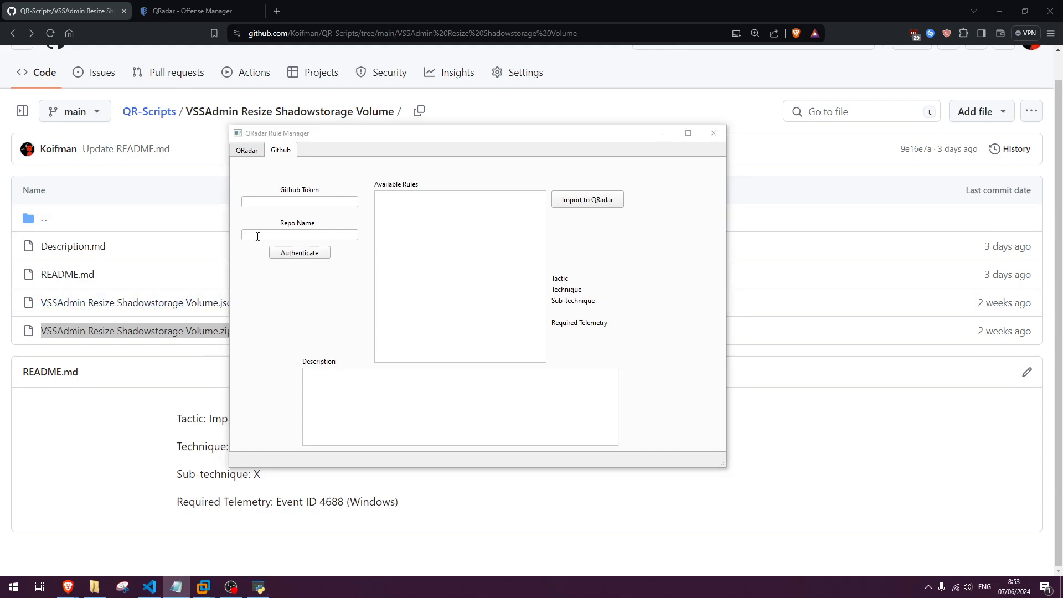
left_click(309, 202)
key("ctrl+v")
left_click(330, 237)
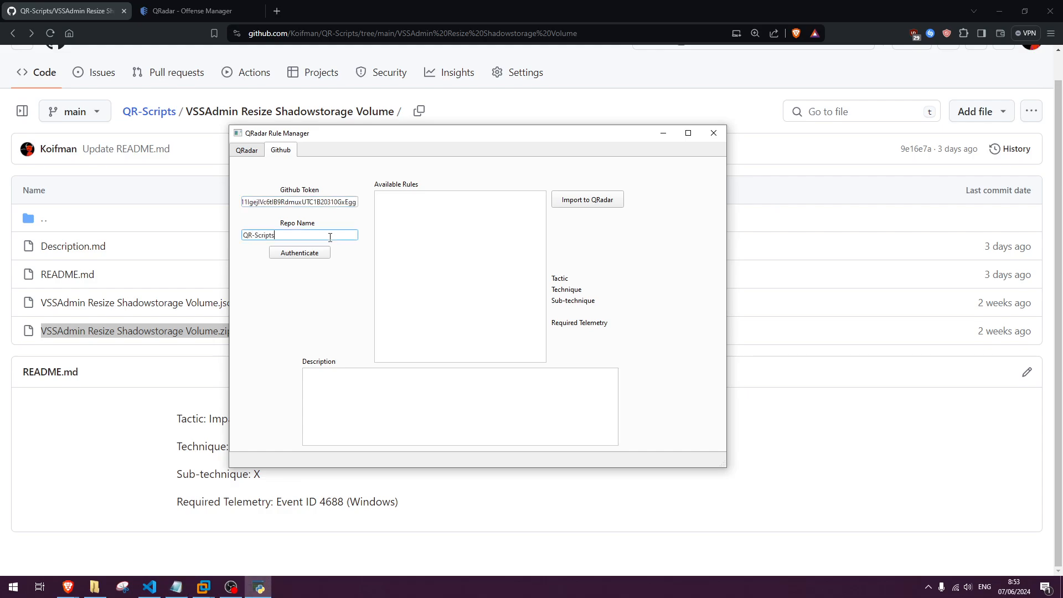
left_click(319, 255)
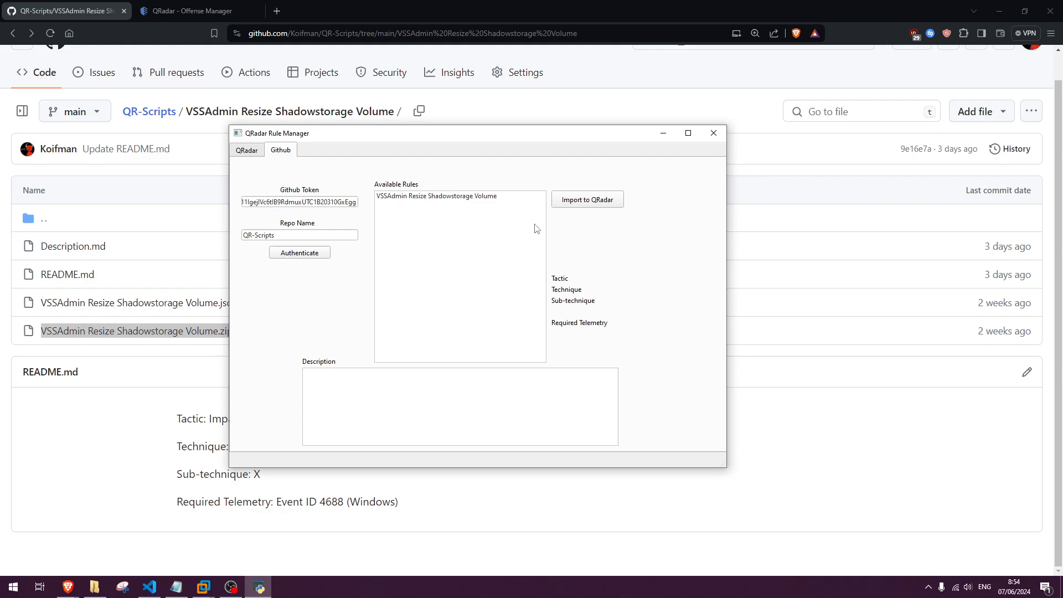
Select the VSSAdmin Resize Shadowstorage Volume rule among the available rules and read its description.
left_click(470, 299)
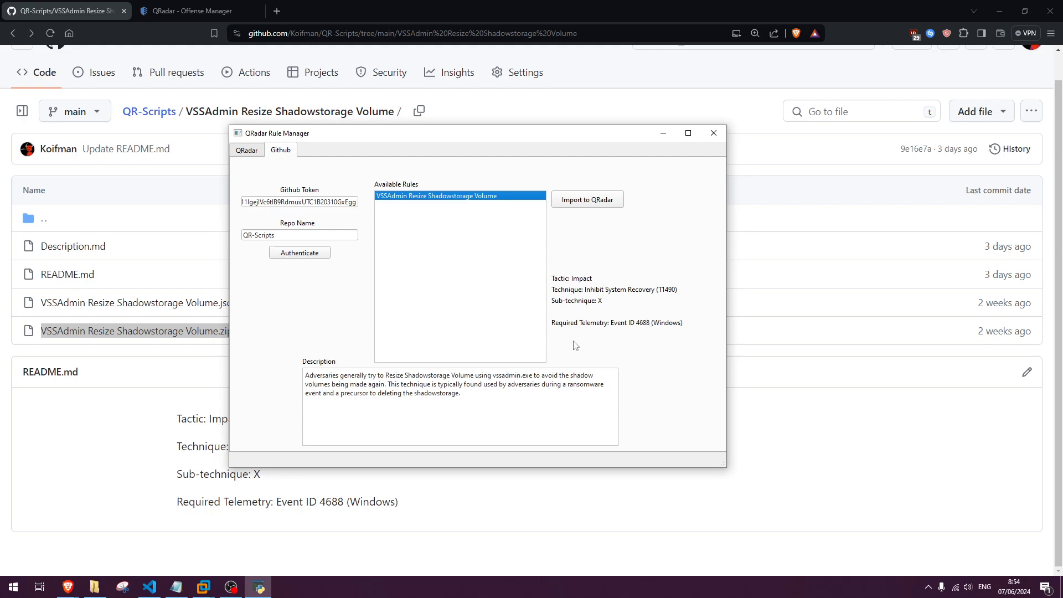
left_click_drag(307, 375, 462, 394)
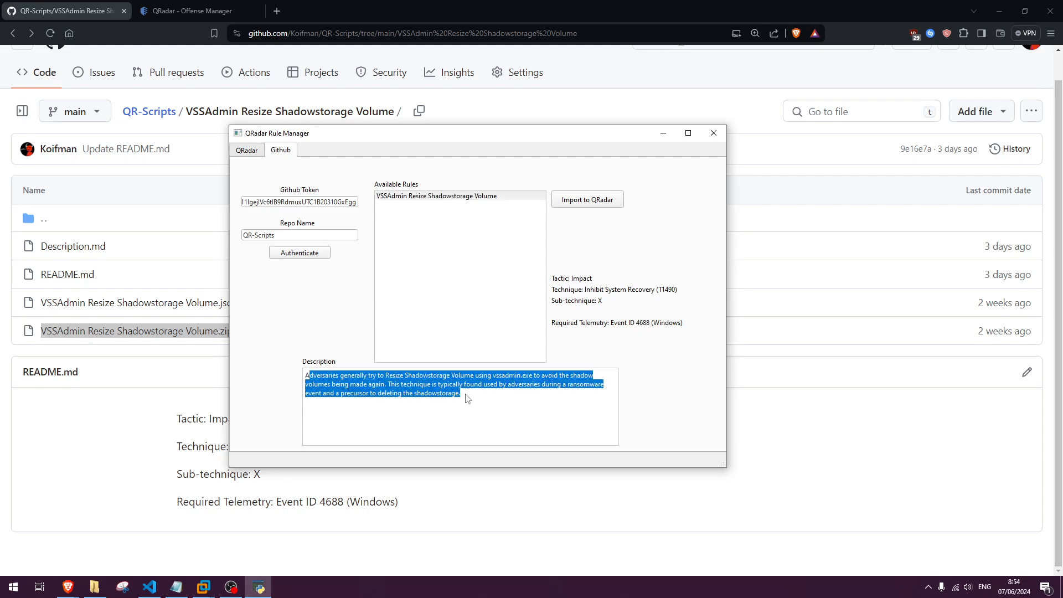
left_click(485, 400)
left_click(480, 198)
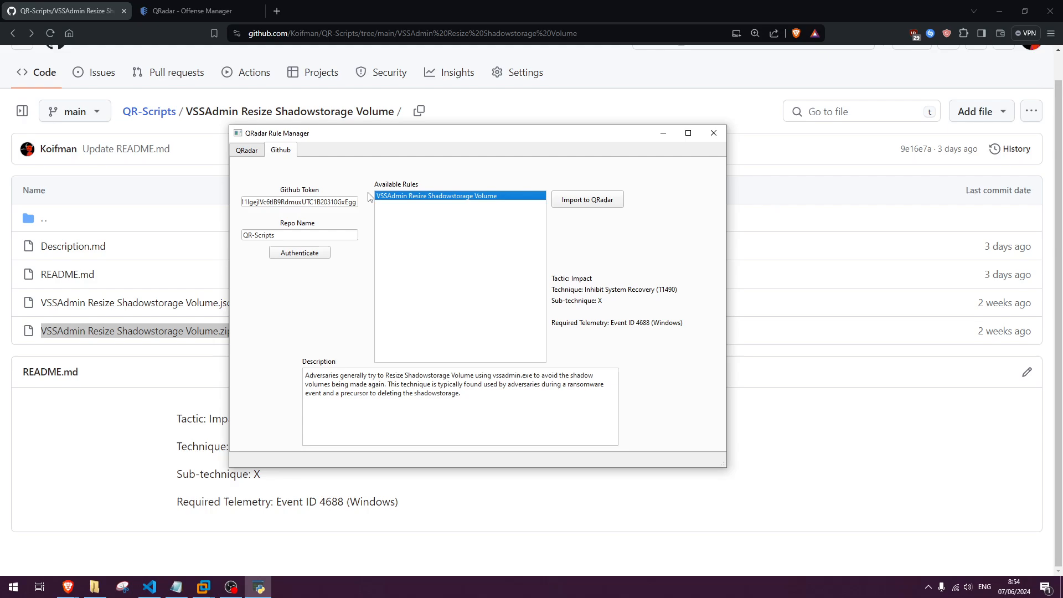
Check the QRadar URL, import the selected VSSAdmin Resize Shadowstorage Volume rule to QRadar, and dismiss the installation dialogs.
left_click(247, 151)
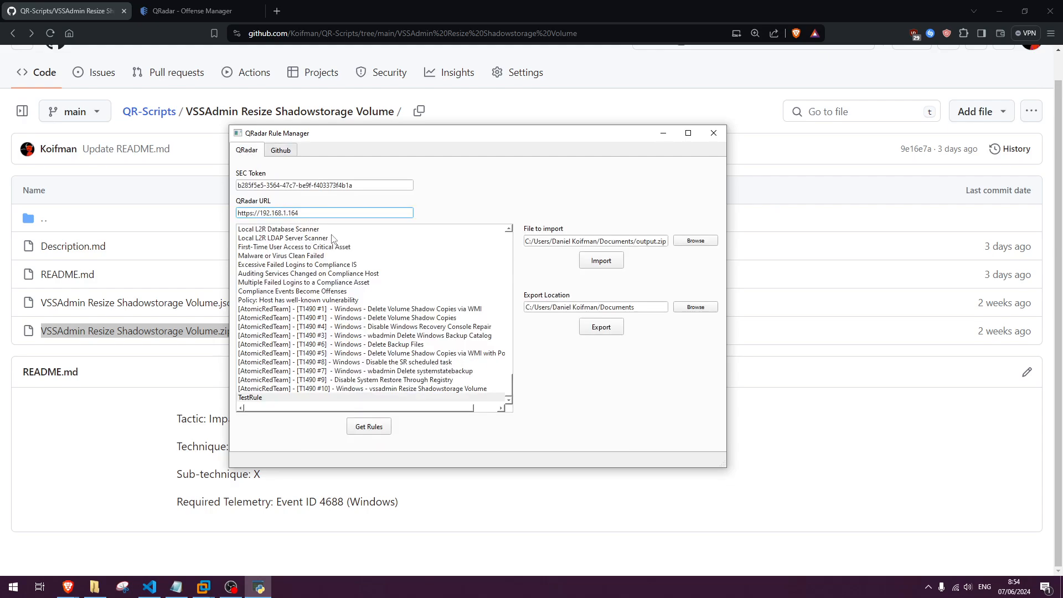
mouse_move(304, 212)
left_mouse_down()
mouse_move(234, 215)
mouse_move(302, 214)
left_mouse_up()
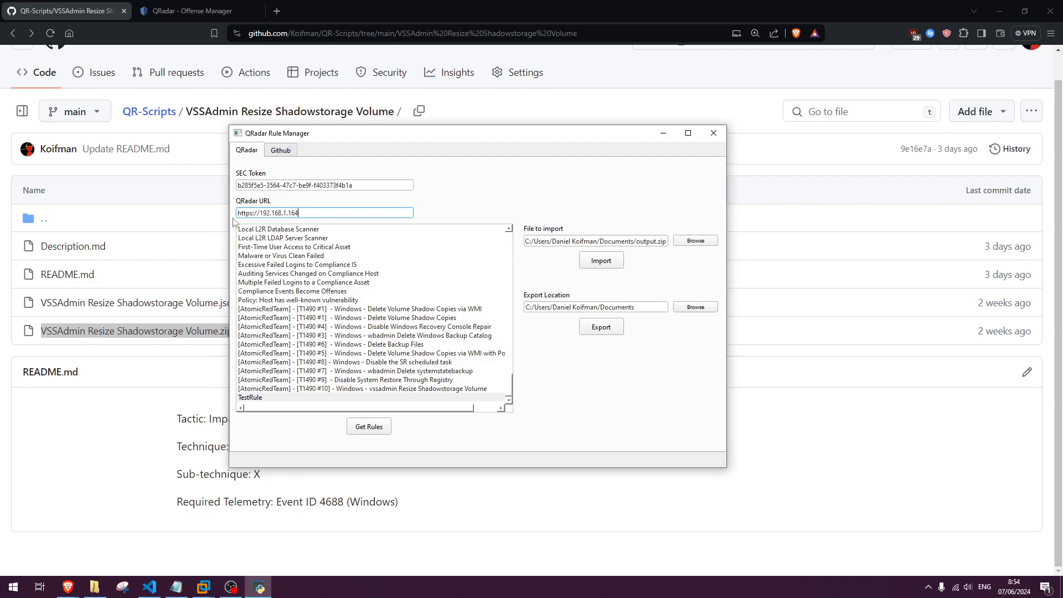
left_click(286, 153)
left_click(598, 208)
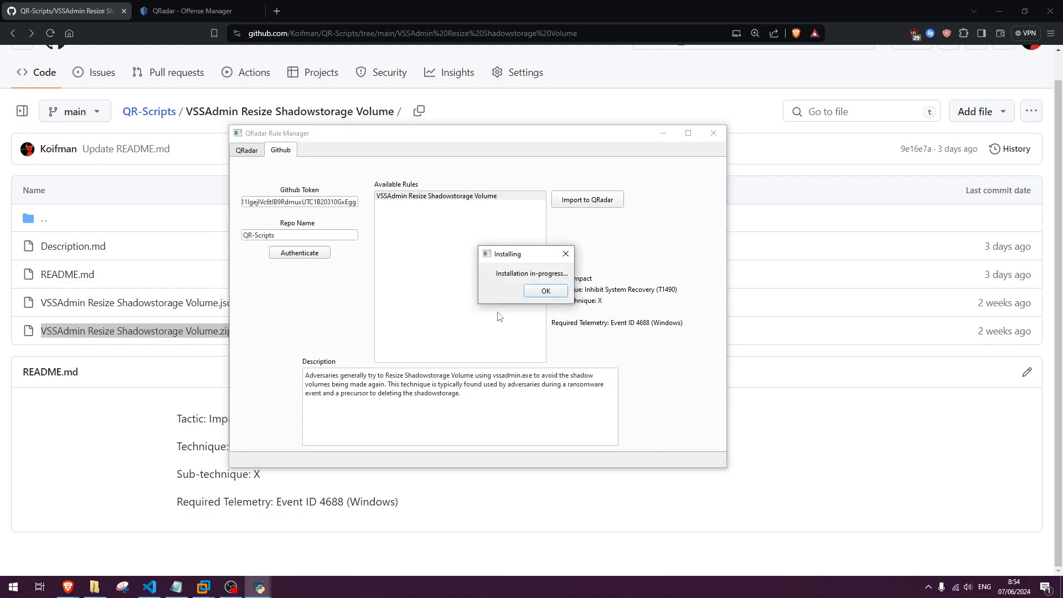
left_click(529, 291)
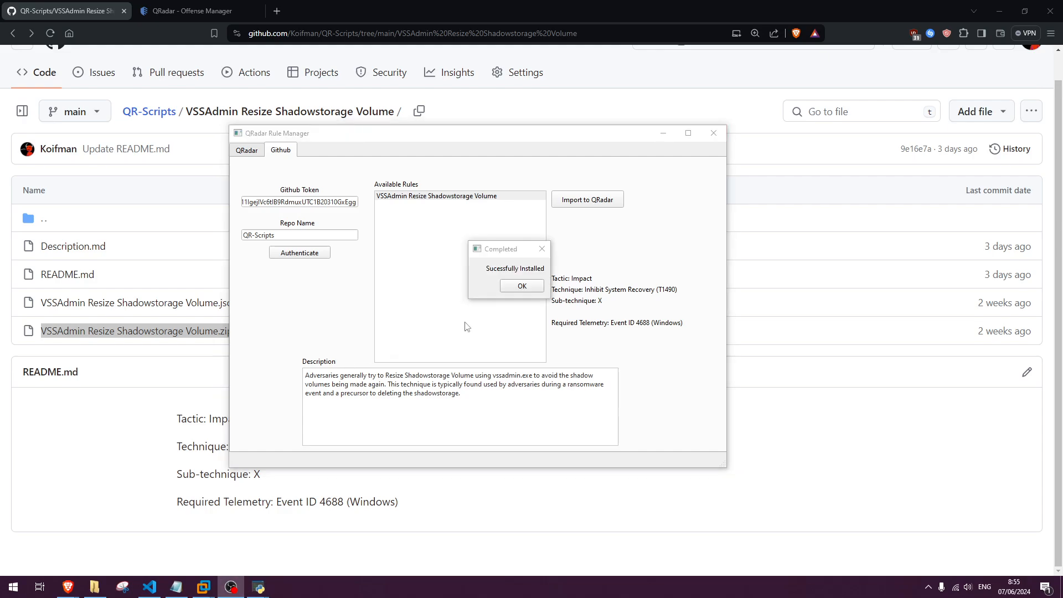
left_click(526, 293)
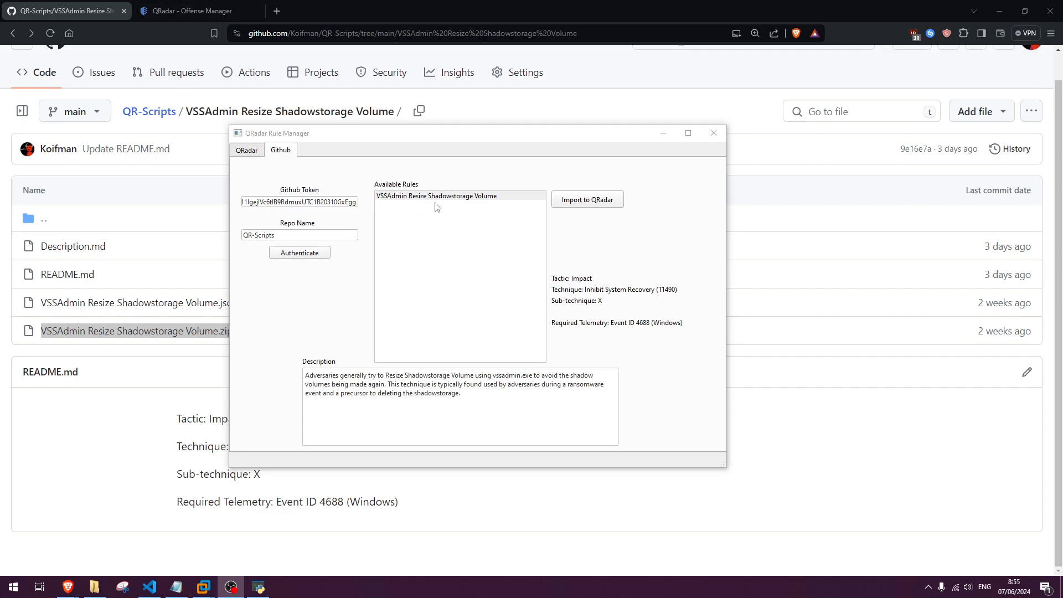
Switch to the QRadar console, search the rules for "resize shadowstorage", and select the matching rule to view its definition.
left_click(221, 11)
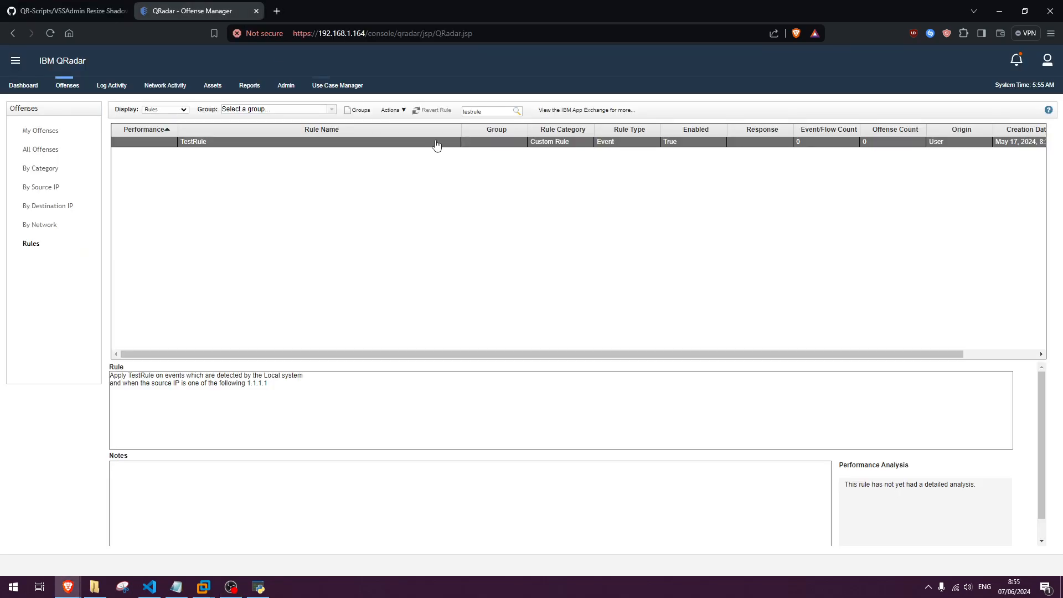
left_click(498, 111)
type("resize shadowstorage")
key("Return")
left_click(361, 144)
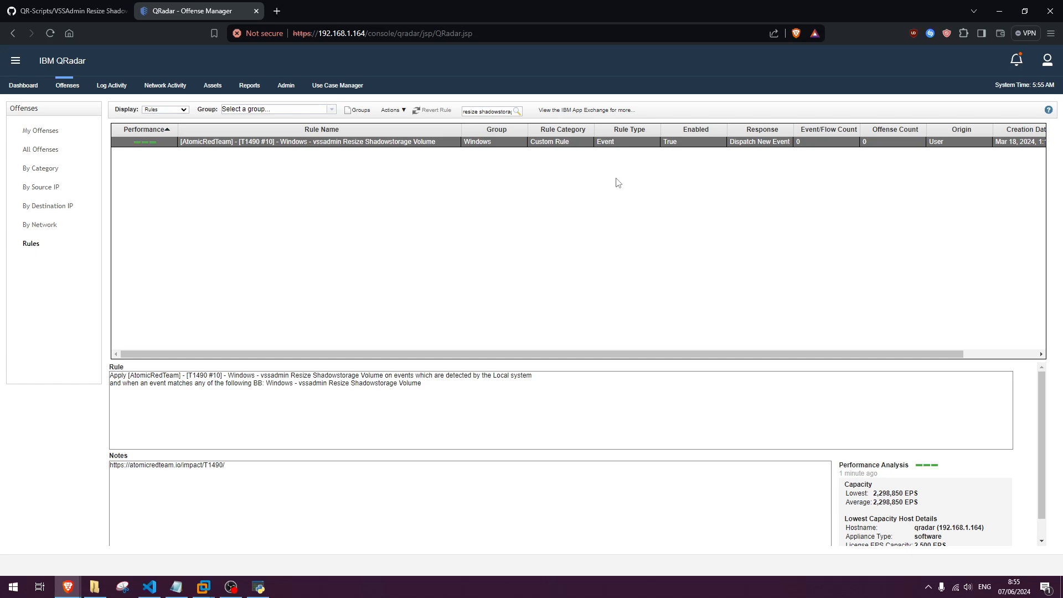
Inspect the most recently added custom_rule-20240522162150.xml extension in QRadar's Extensions Management, then close that window.
left_click(285, 86)
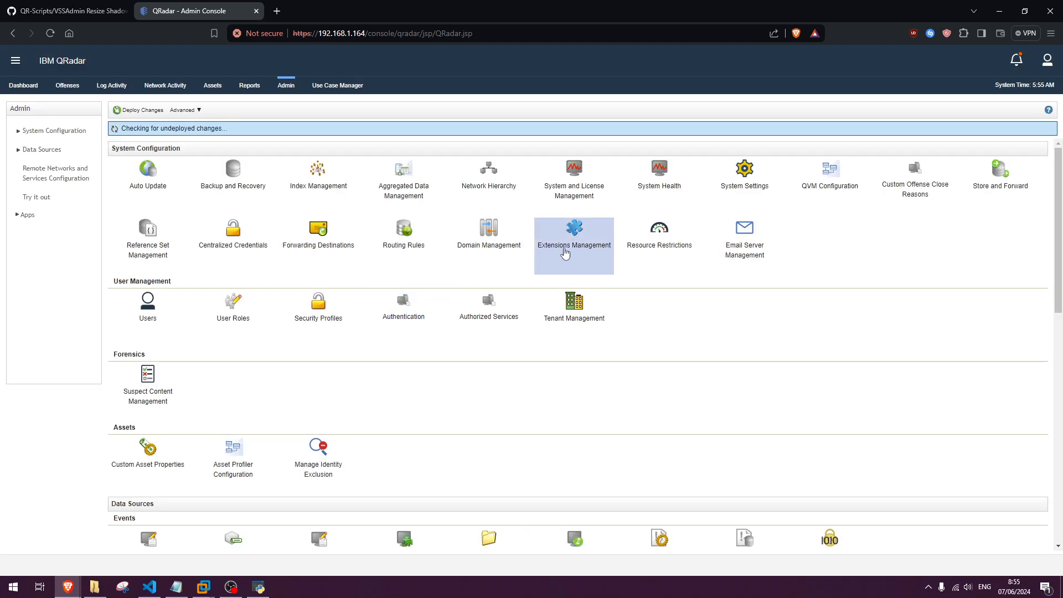
left_click(565, 252)
left_click_drag(311, 12, 400, 43)
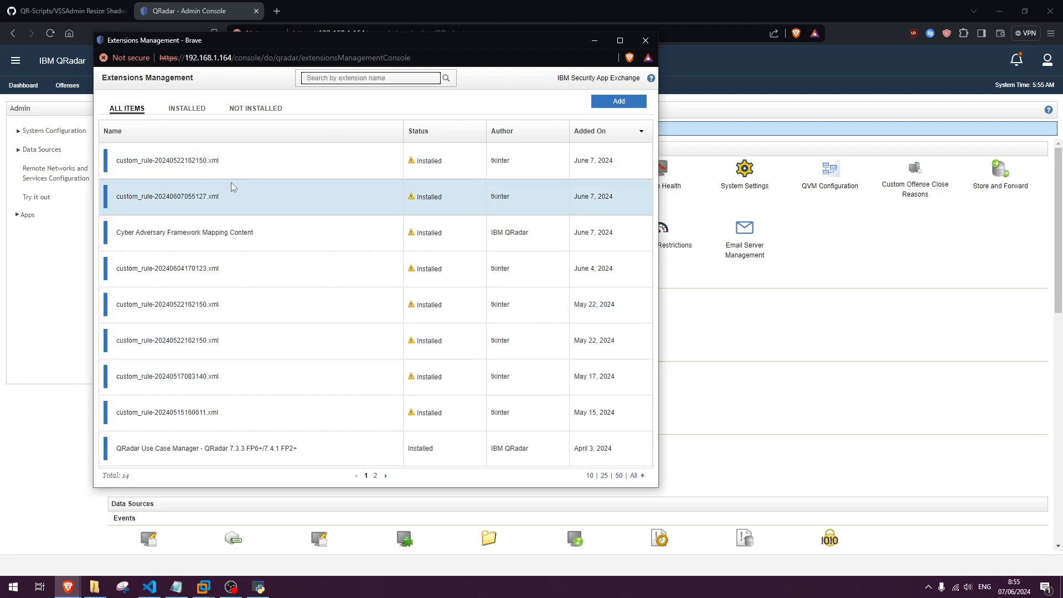
left_click(118, 160)
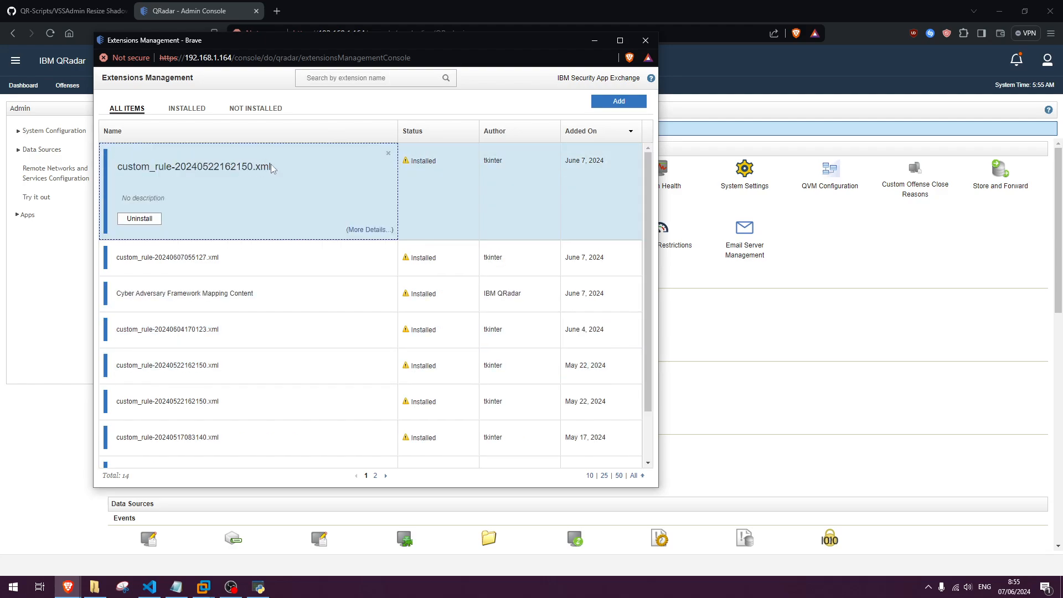
left_click_drag(275, 166, 114, 169)
left_click(236, 172)
left_click(247, 172)
left_click(654, 41)
scroll(618, 328, "down", 3)
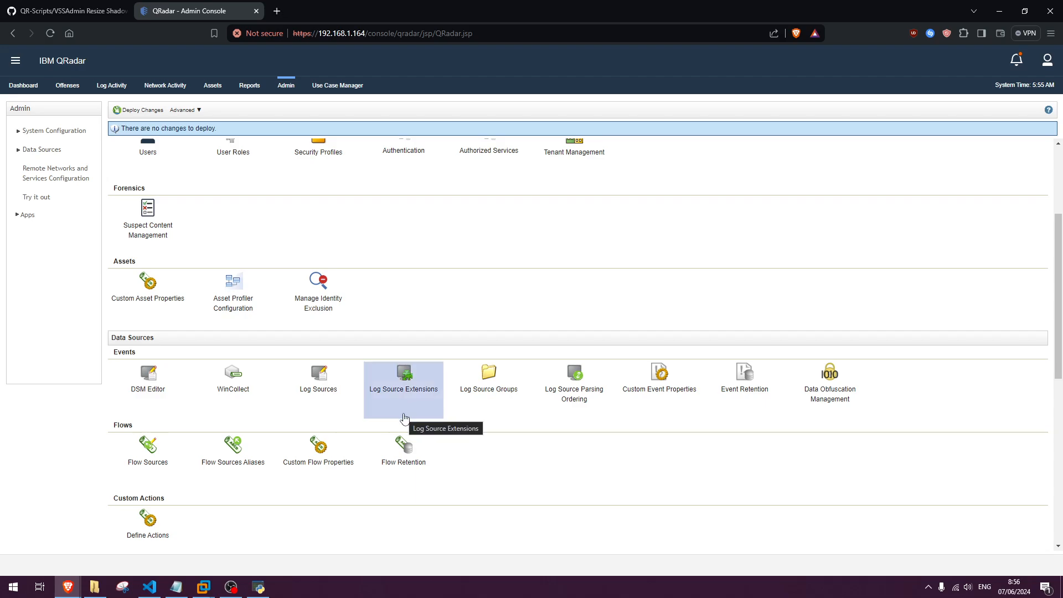
scroll(332, 458, "up", 5)
Switch to Visual Studio Code and examine the import statements at the start of code.py, including github and PyQt6.
left_click(149, 587)
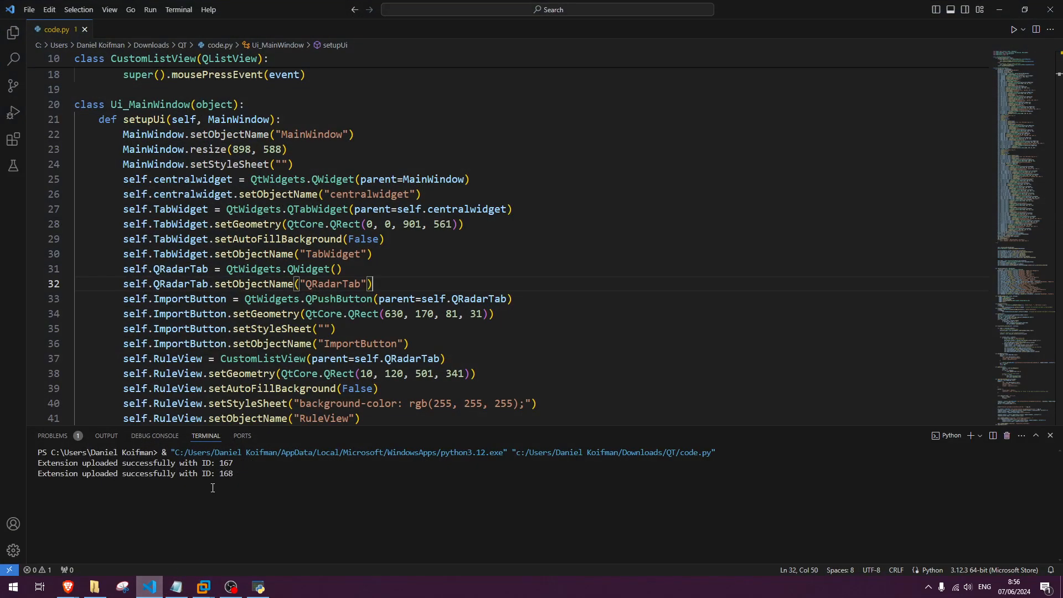
scroll(403, 263, "up", 6)
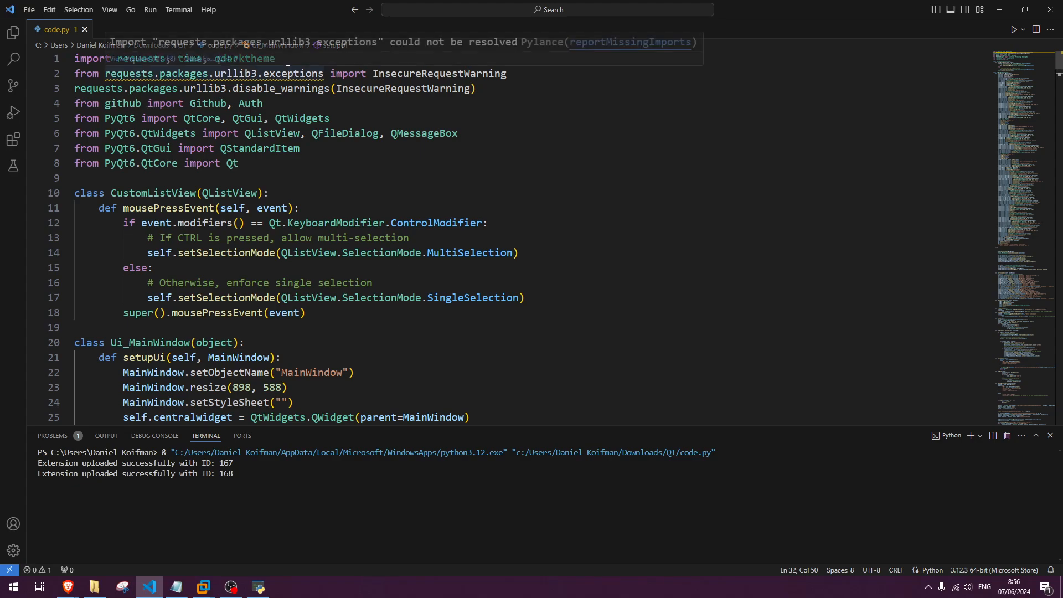
left_click(262, 118)
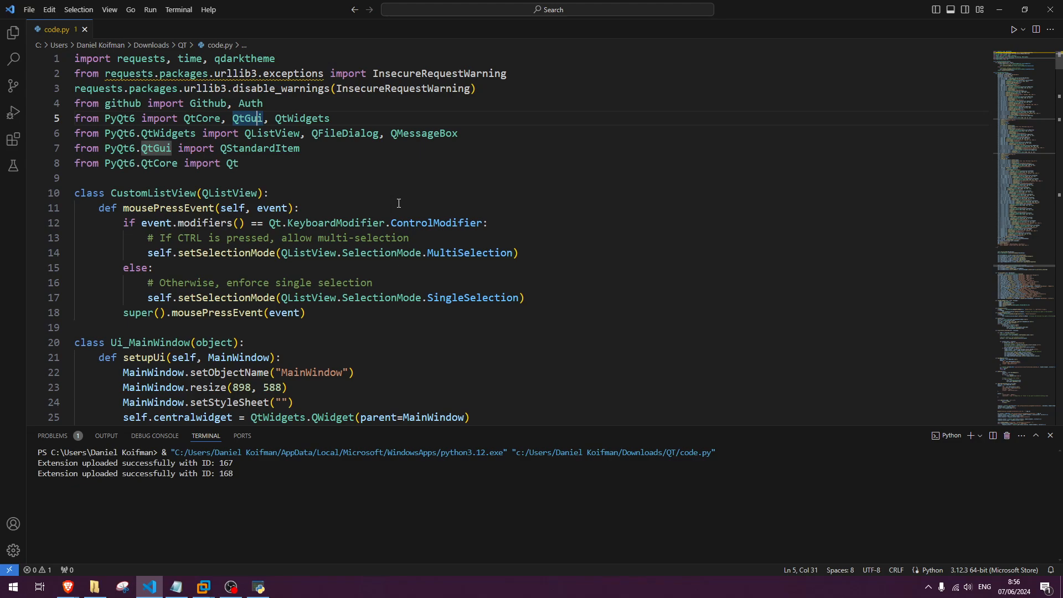
left_click_drag(101, 104, 137, 105)
left_click(320, 155)
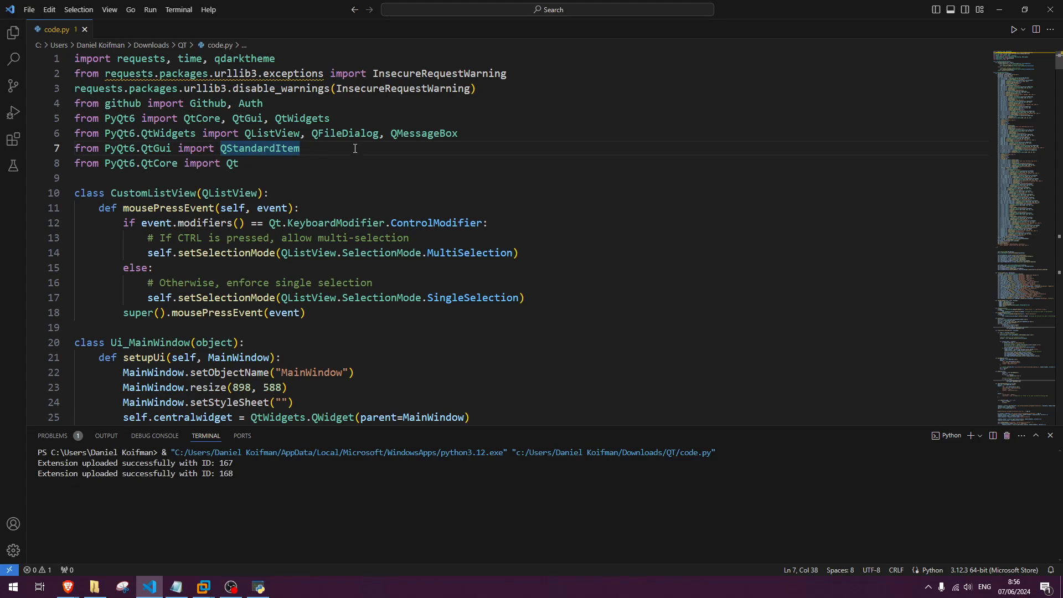
Review the interface setup code and the importRules, importRulesGithub, getRules, buildRequest and on_directory_selected functions in code.py.
scroll(355, 148, "down", 6)
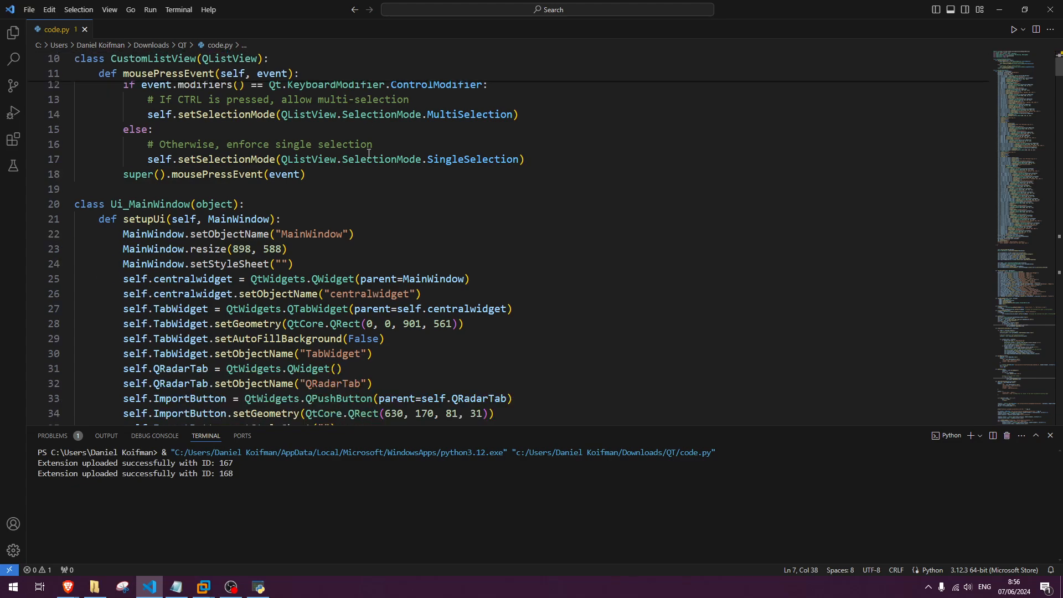
scroll(371, 163, "down", 8)
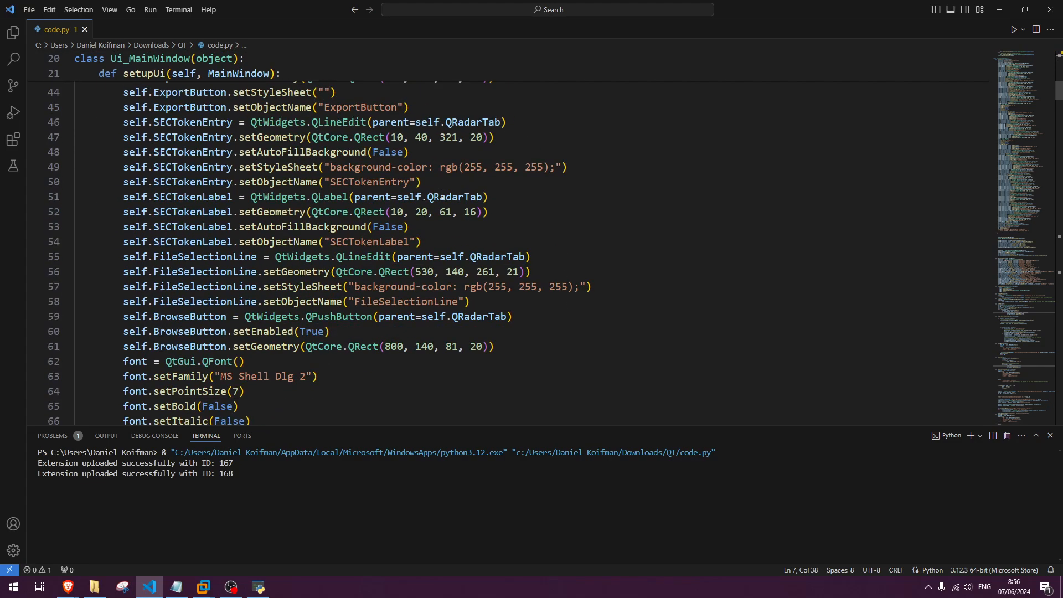
left_click_drag(1056, 94, 1012, 310)
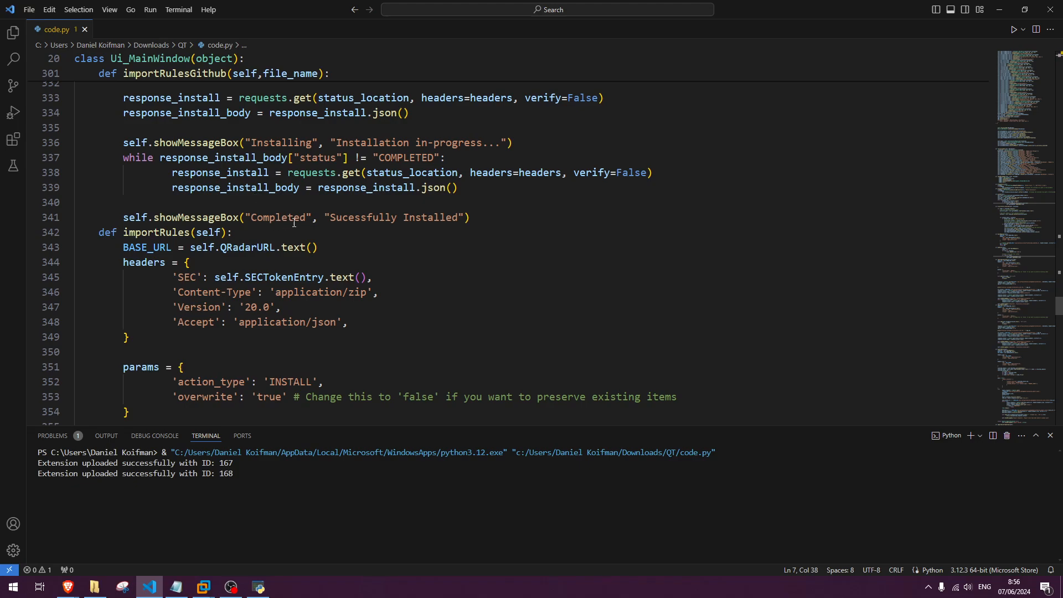
scroll(294, 223, "up", 10)
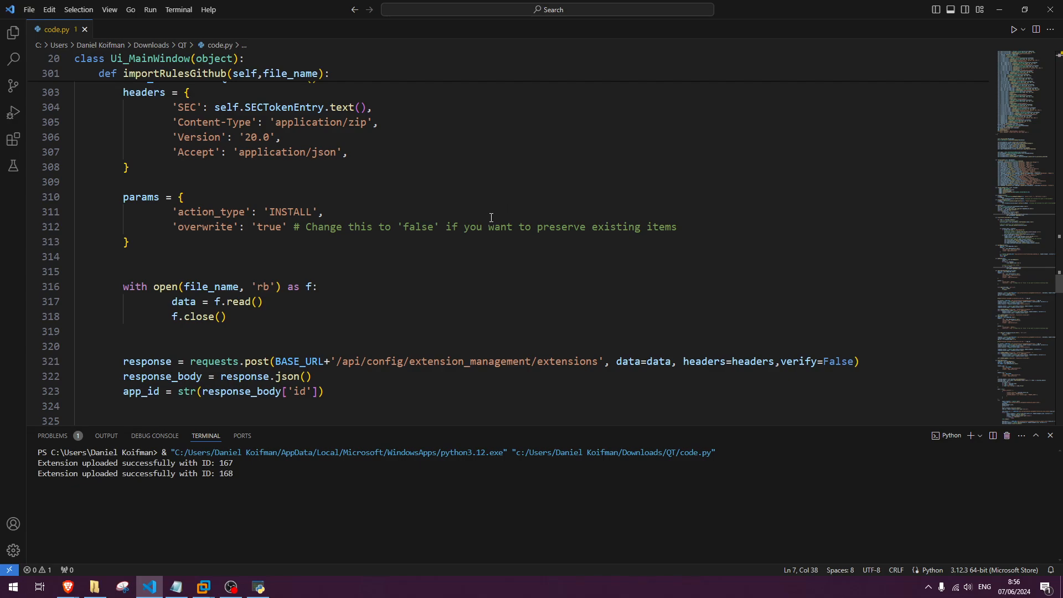
scroll(492, 218, "up", 7)
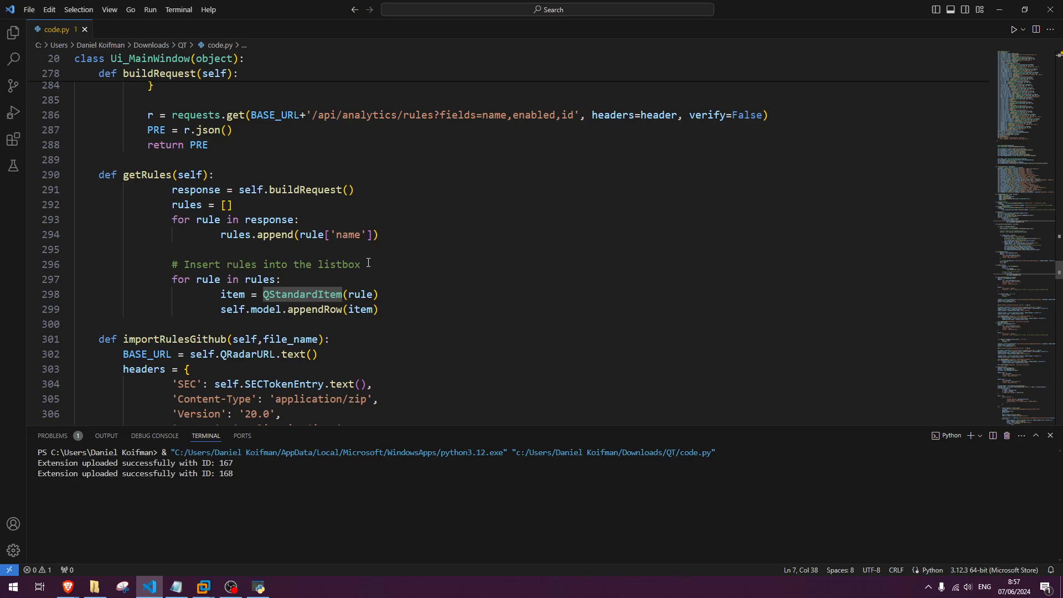
scroll(581, 184, "up", 3)
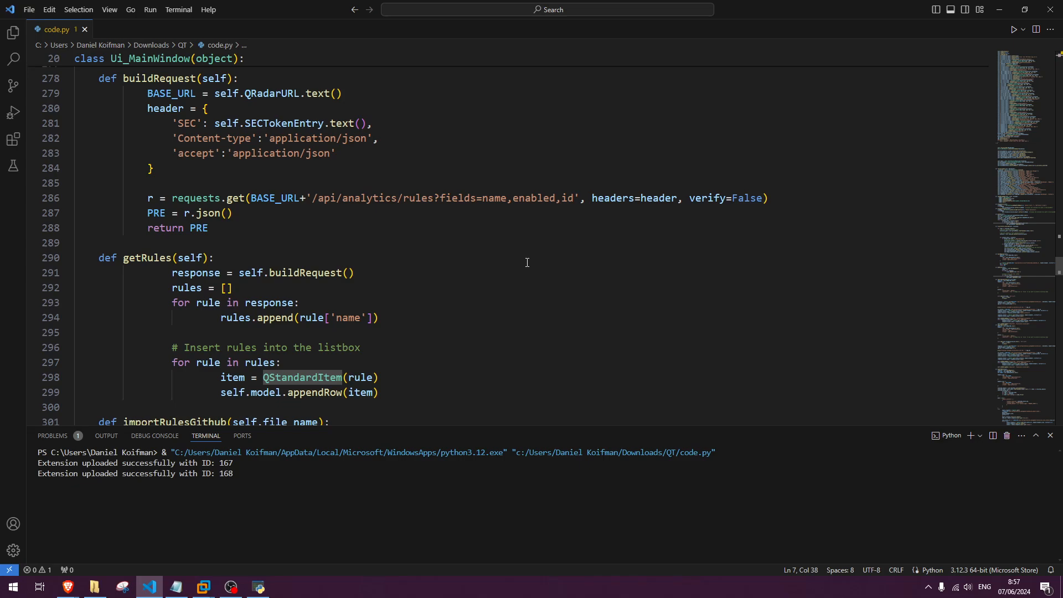
scroll(509, 254, "up", 2)
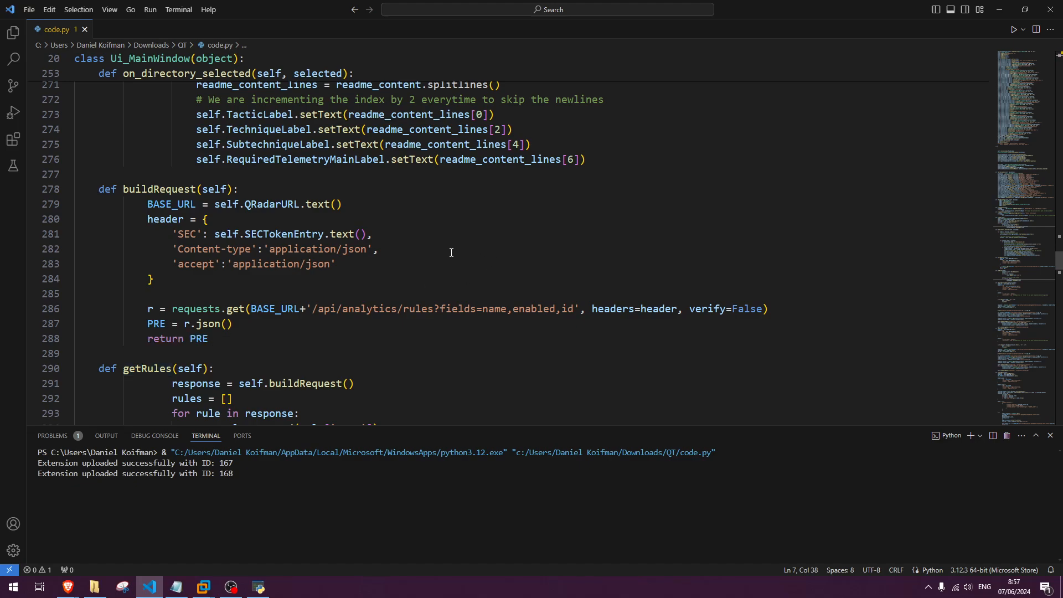
left_click(404, 248)
scroll(408, 268, "up", 1)
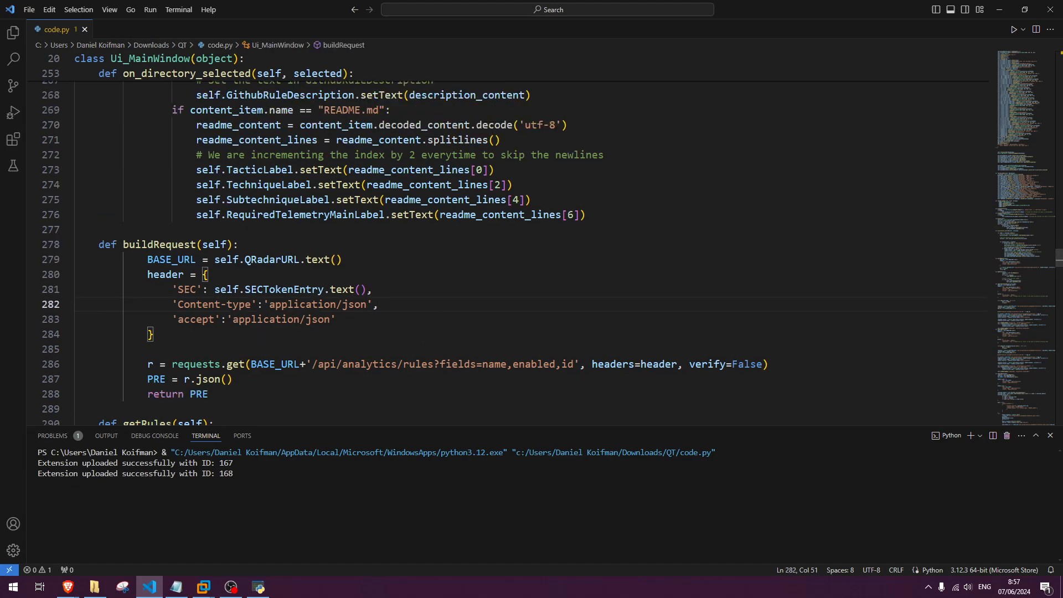